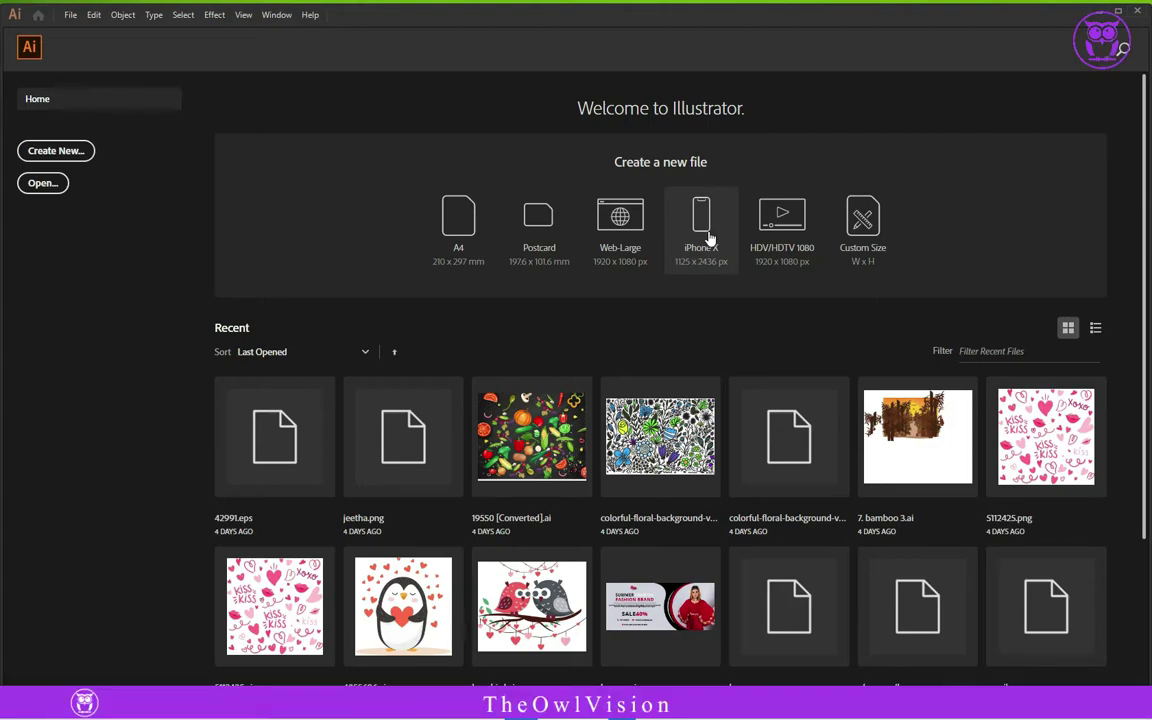
Create a new web document from the Common 1366 x 768 px preset.
{"action": "left_click", "coordinate": [62, 150]}
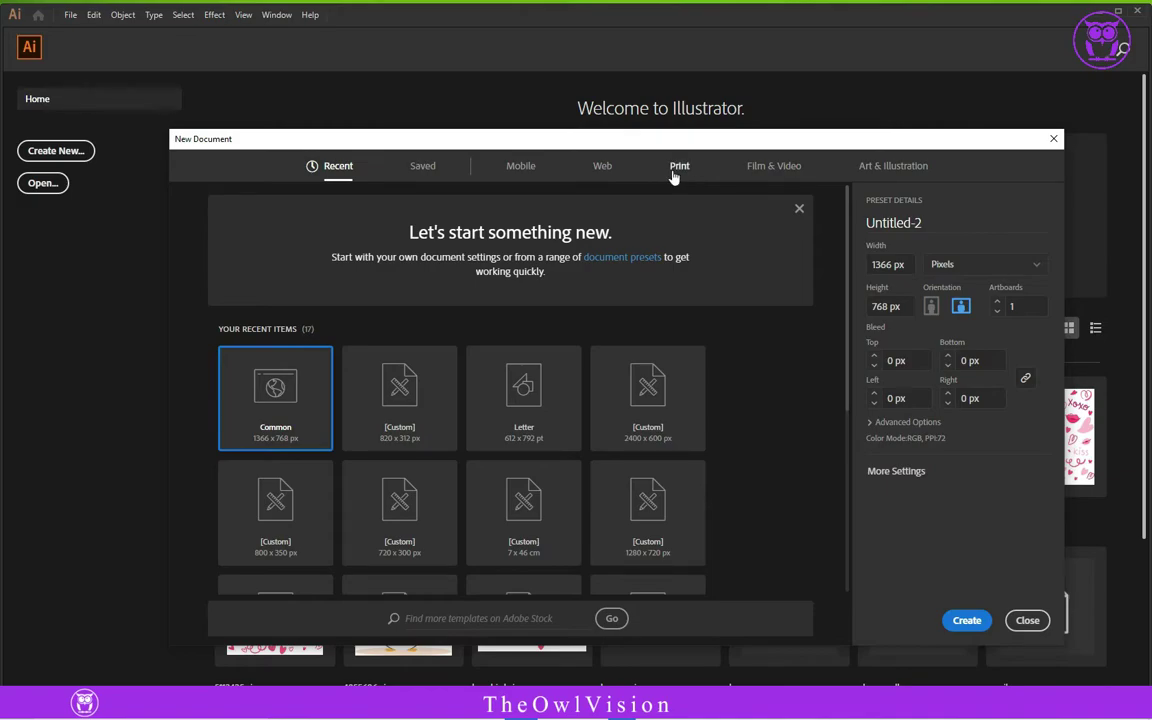
{"action": "left_click", "coordinate": [601, 170]}
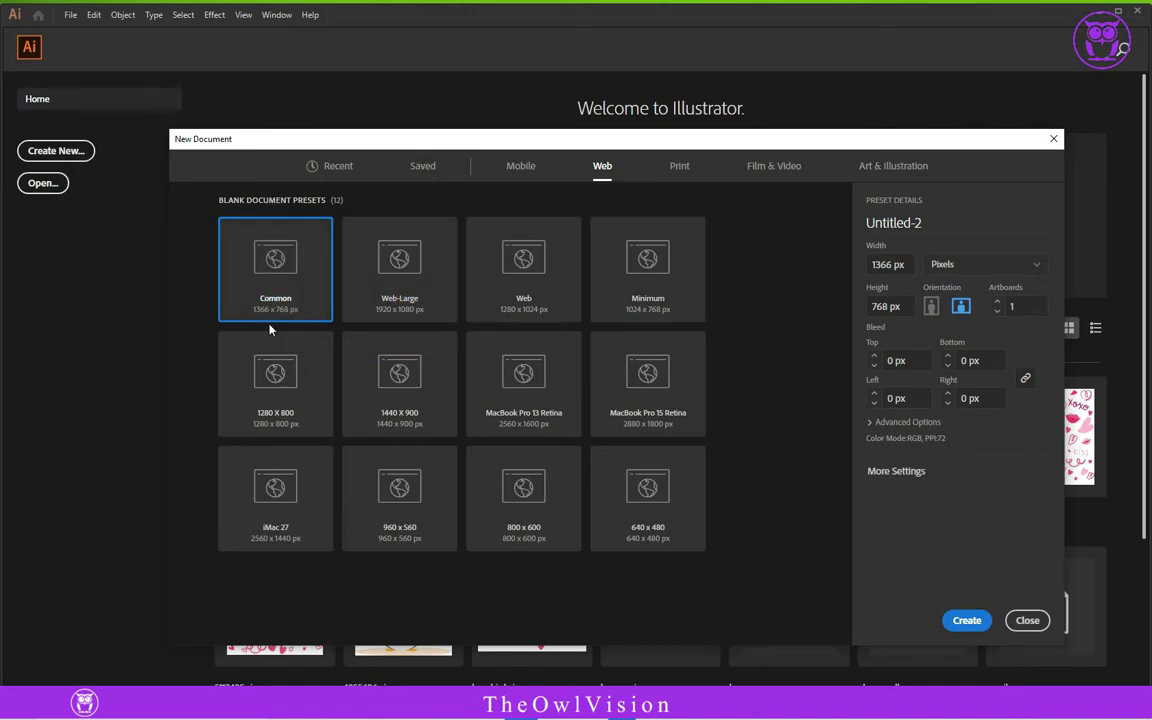
{"action": "left_click", "coordinate": [954, 623]}
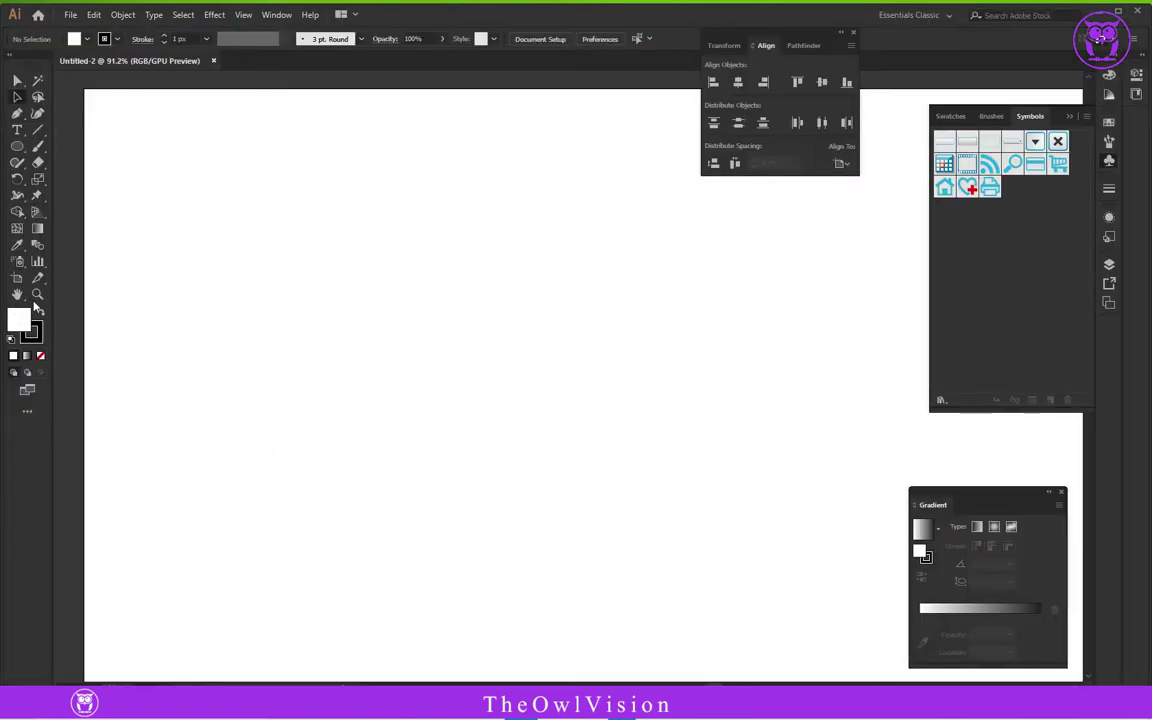
Draw a rectangle covering the entire artboard and set its stroke to none.
{"action": "left_click", "coordinate": [37, 294]}
{"action": "left_click_drag", "start_coordinate": [620, 404], "coordinate": [586, 411]}
{"action": "left_click_drag", "start_coordinate": [717, 465], "coordinate": [609, 482]}
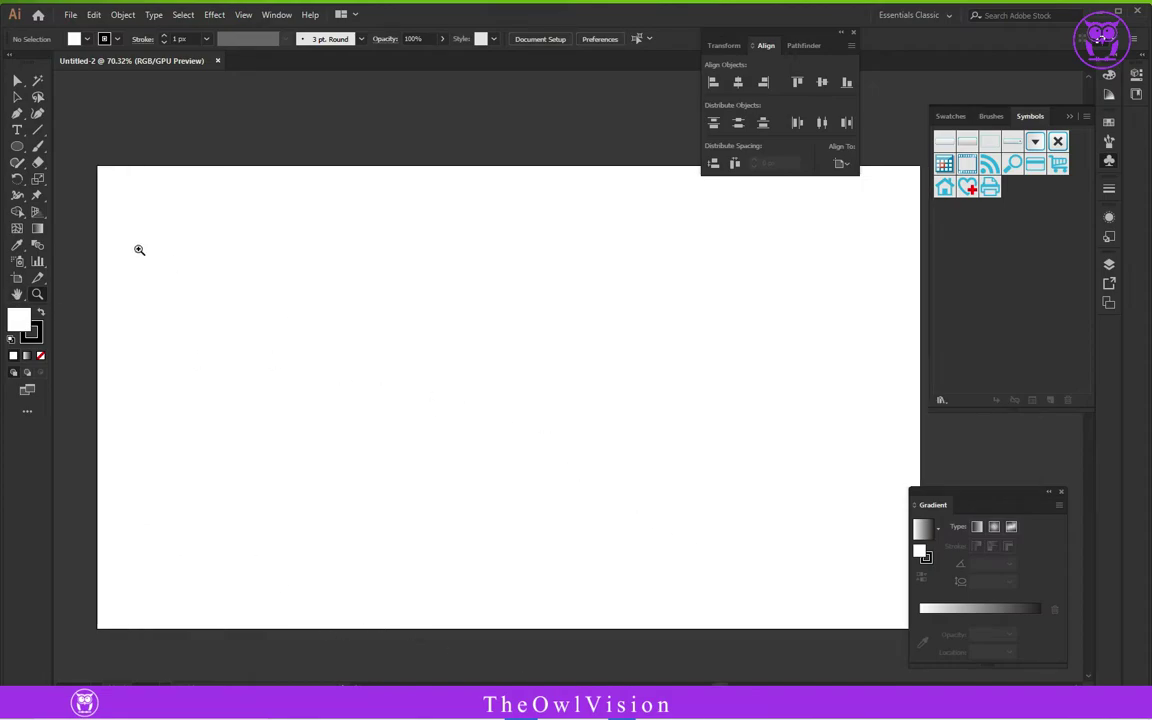
{"action": "left_click_drag", "start_coordinate": [17, 148], "coordinate": [80, 147]}
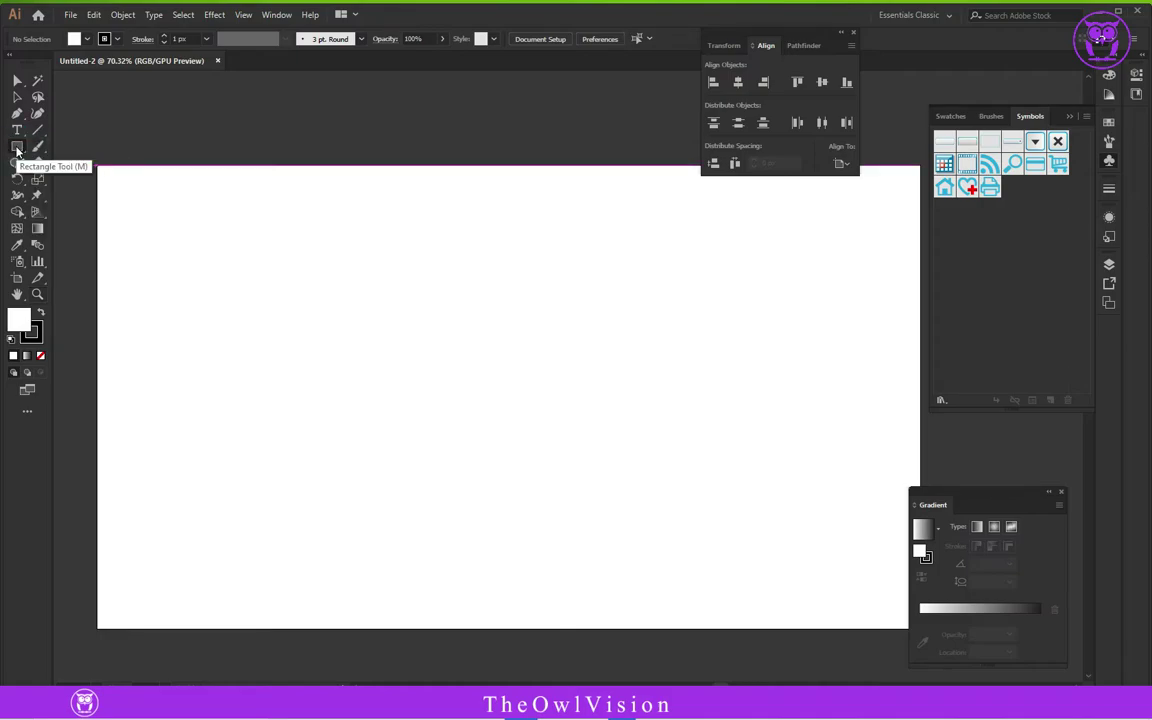
{"action": "left_click_drag", "start_coordinate": [97, 165], "coordinate": [920, 628]}
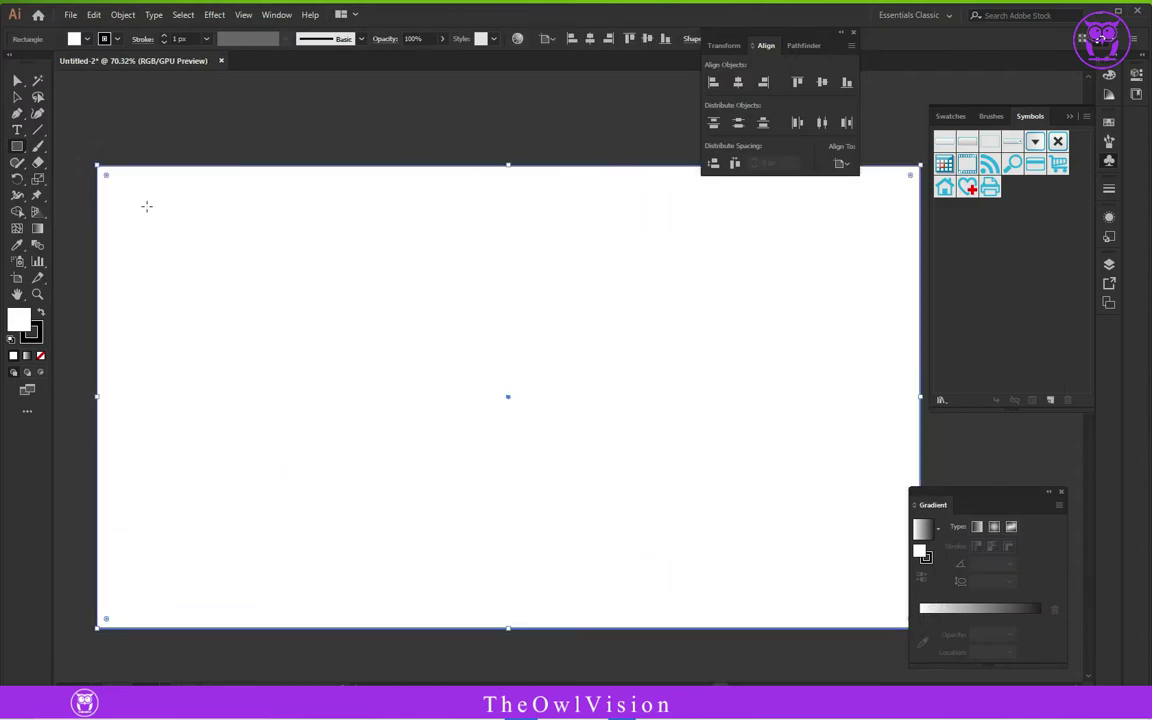
{"action": "left_click", "coordinate": [105, 38]}
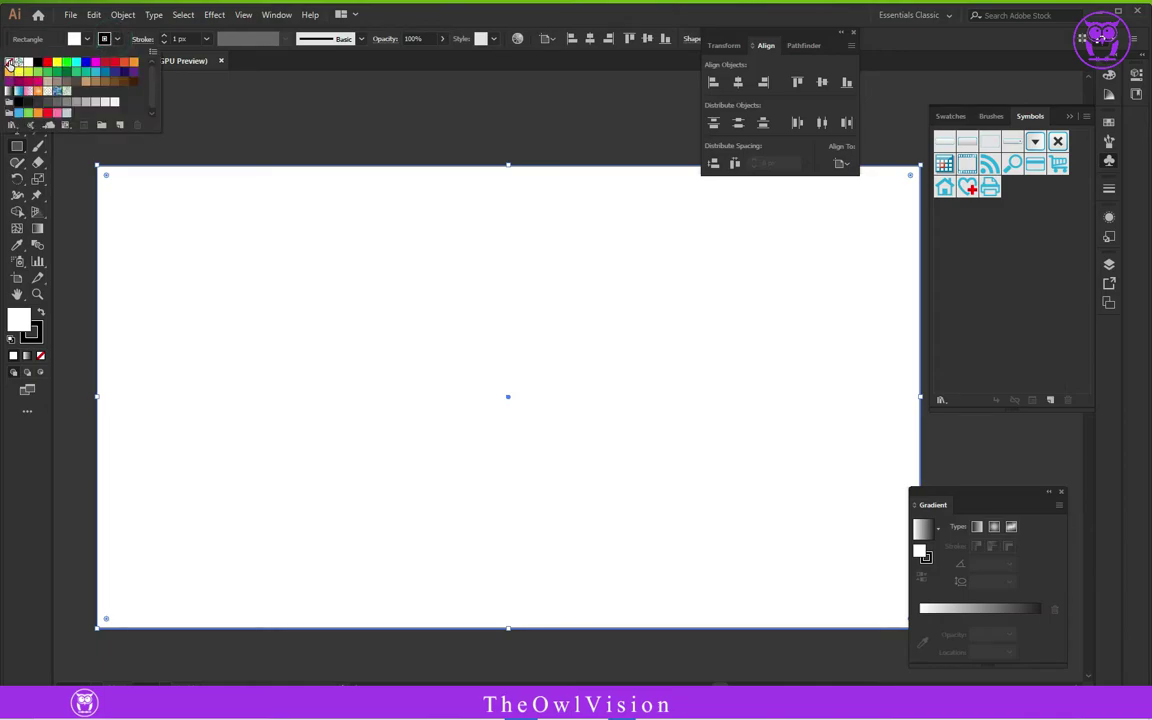
{"action": "left_click", "coordinate": [9, 64]}
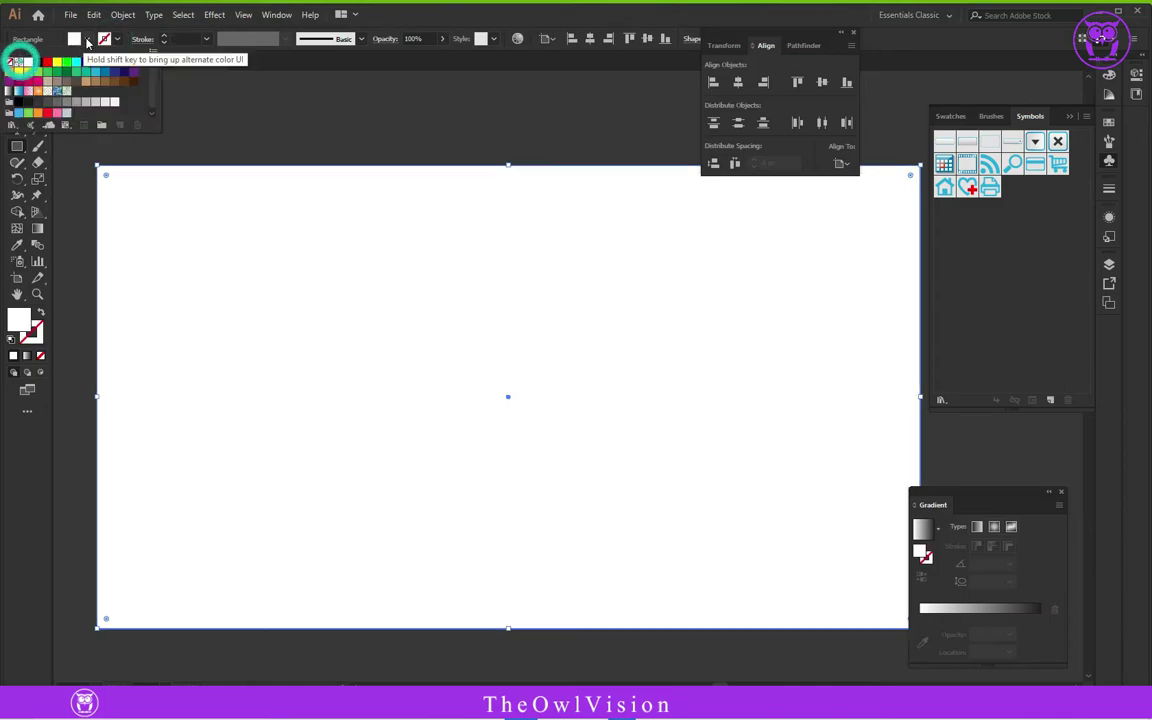
Fill the background rectangle with a radial gradient from a white centre to light blue edges.
{"action": "left_click", "coordinate": [921, 531]}
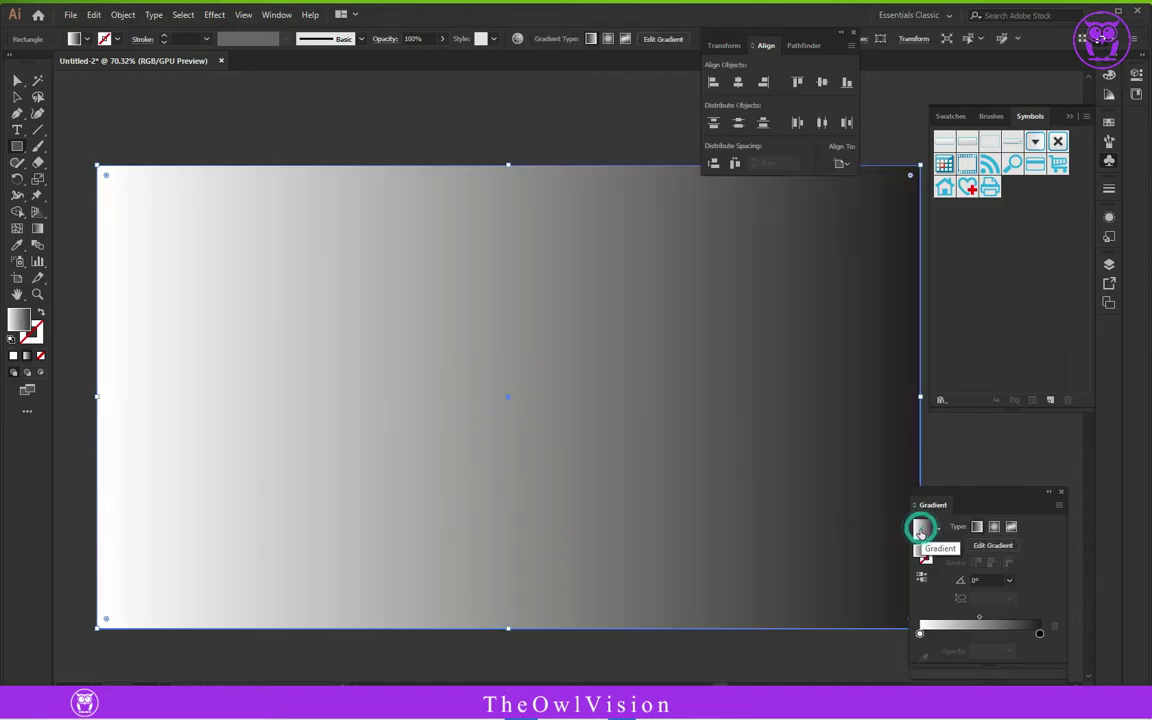
{"action": "left_click", "coordinate": [994, 529]}
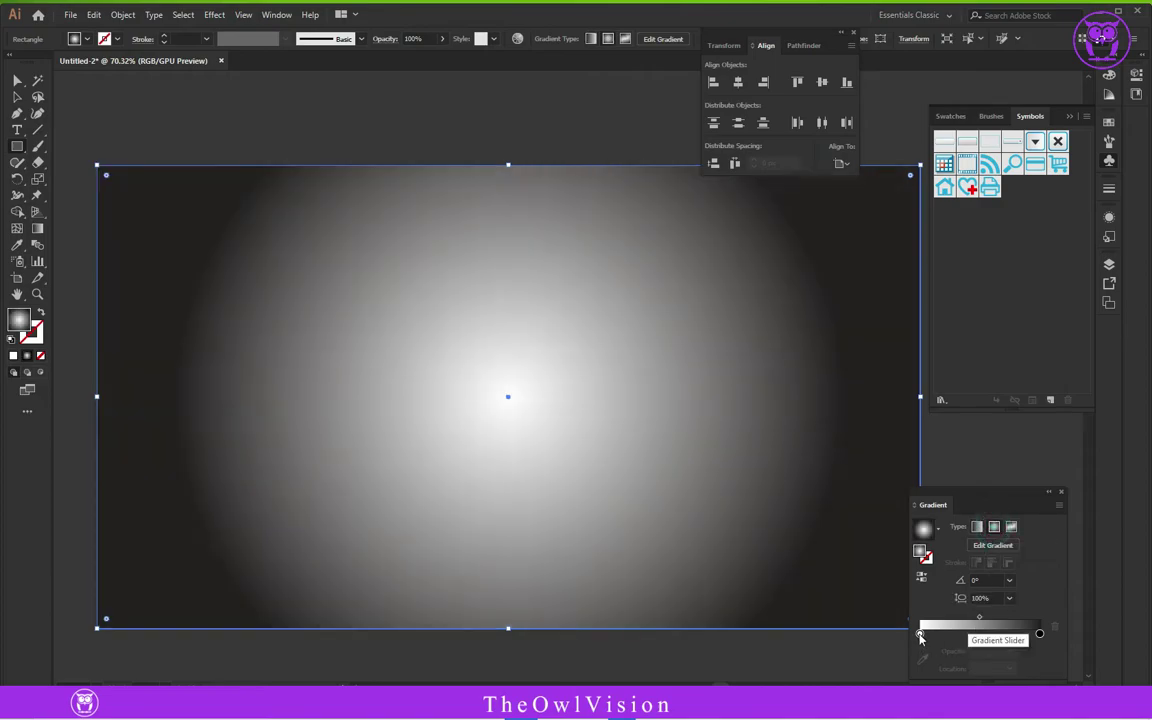
{"action": "double_click", "coordinate": [1040, 634]}
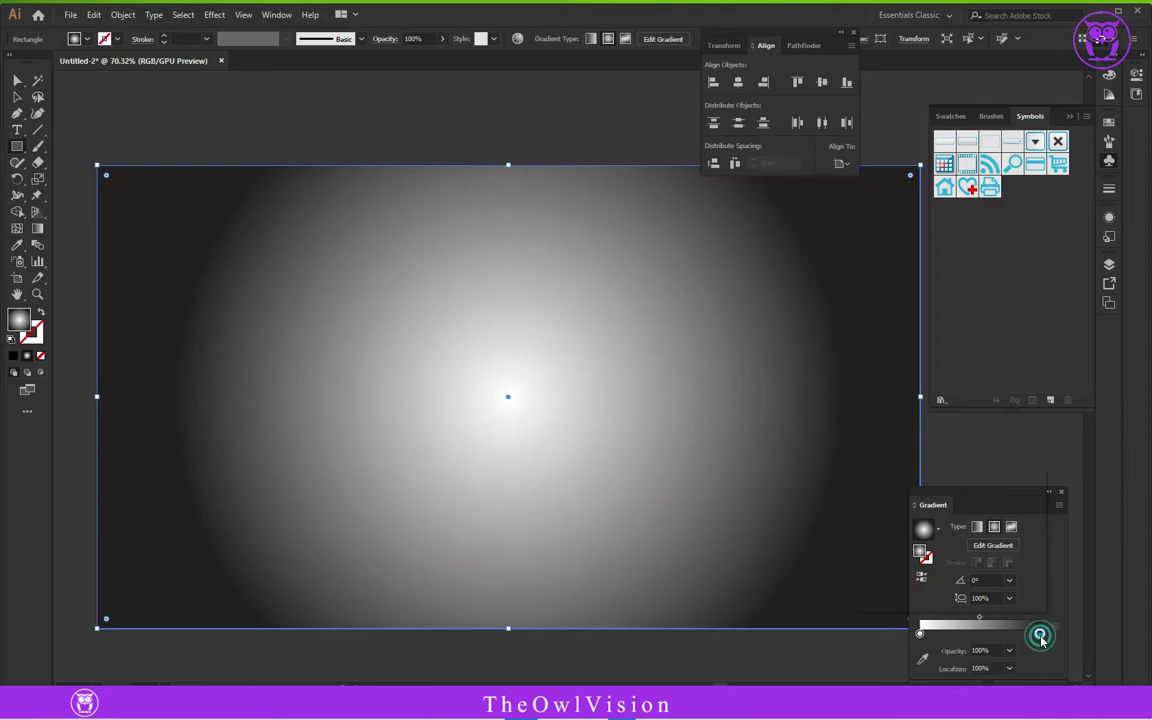
{"action": "left_click", "coordinate": [863, 530]}
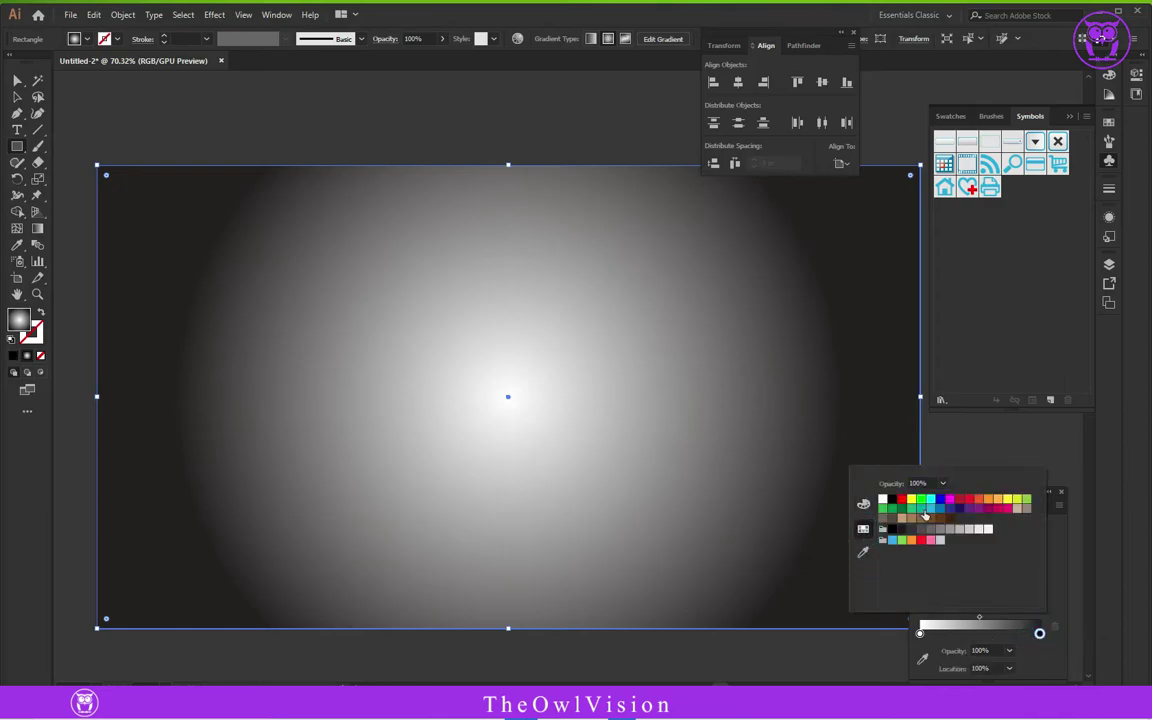
{"action": "left_click", "coordinate": [931, 509]}
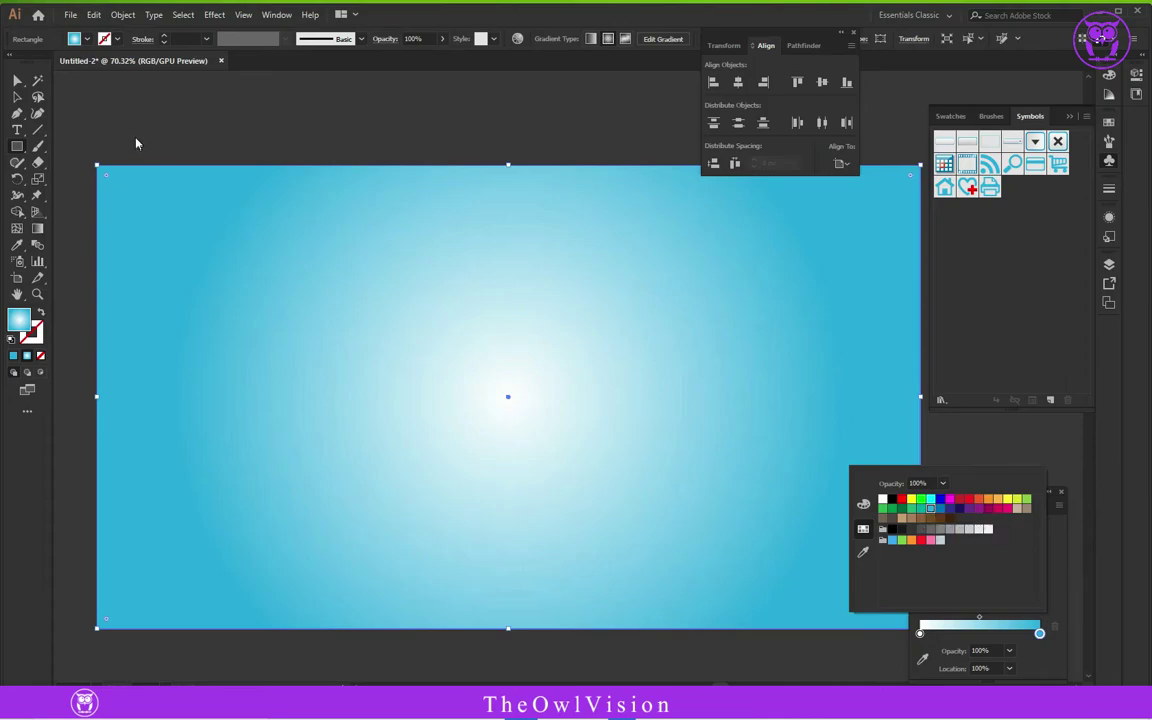
Lock the gradient background rectangle.
{"action": "left_click", "coordinate": [28, 76]}
{"action": "left_click", "coordinate": [118, 16]}
{"action": "mouse_move", "coordinate": [145, 100]}
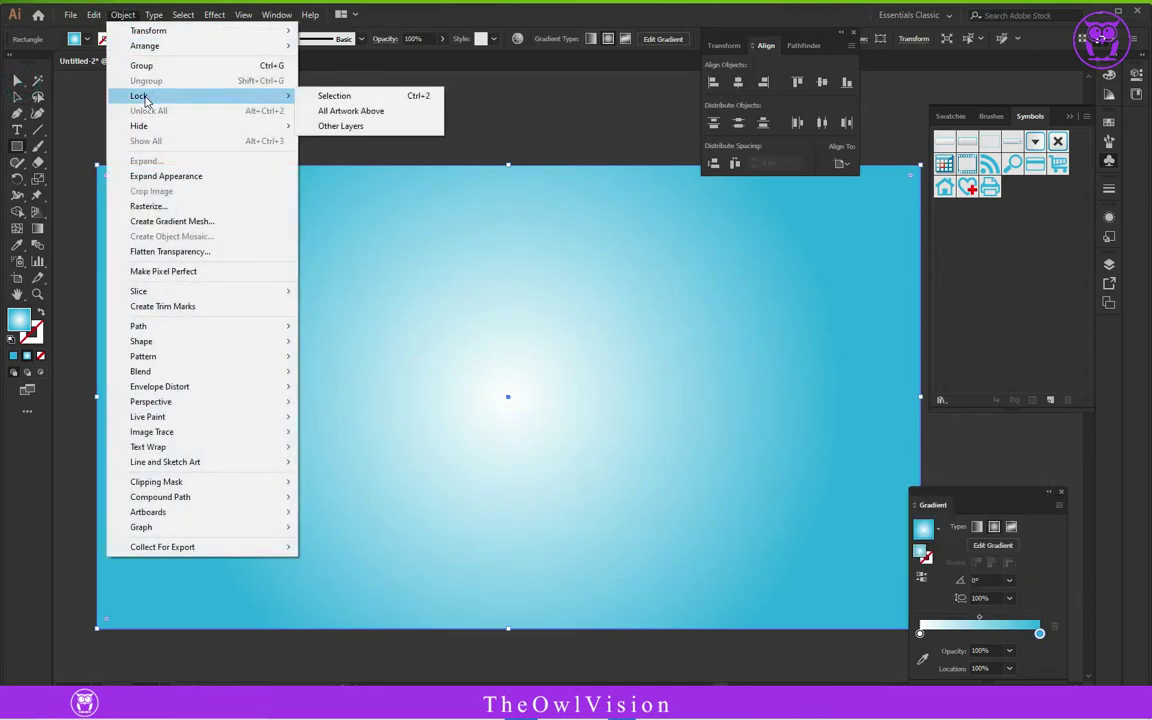
{"action": "left_click", "coordinate": [323, 100]}
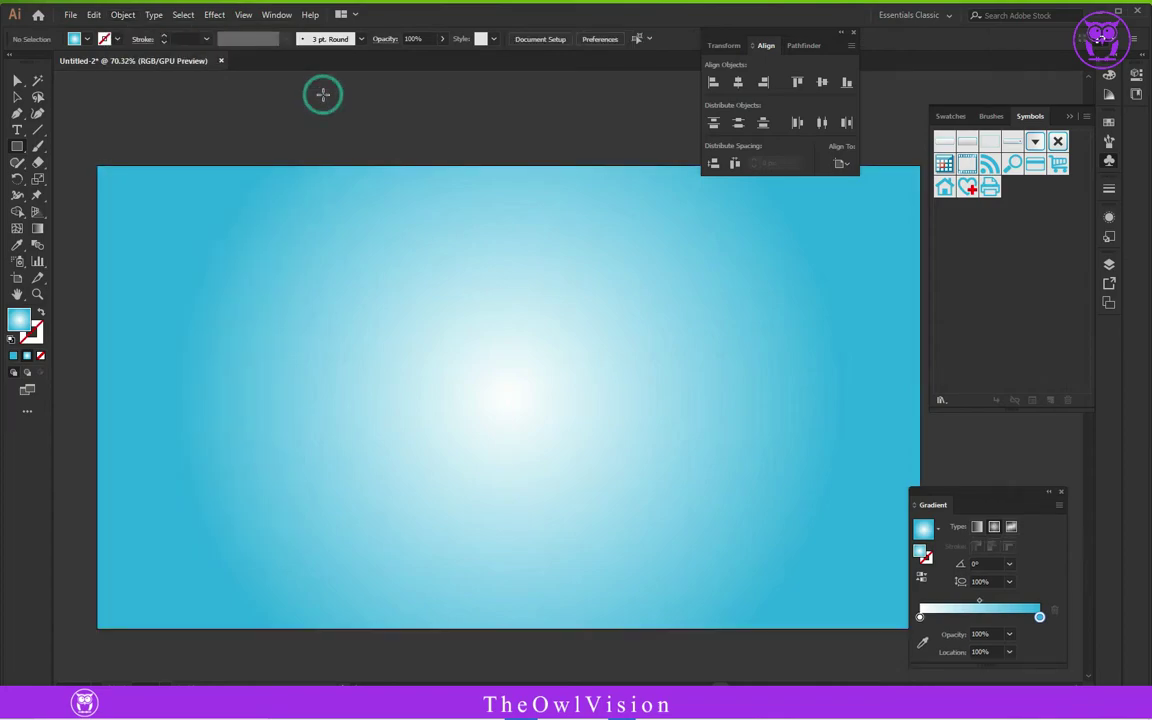
Draw a regular hexagon with the Polygon tool on the left half of the artboard, flat edges horizontal.
{"action": "left_click", "coordinate": [18, 146]}
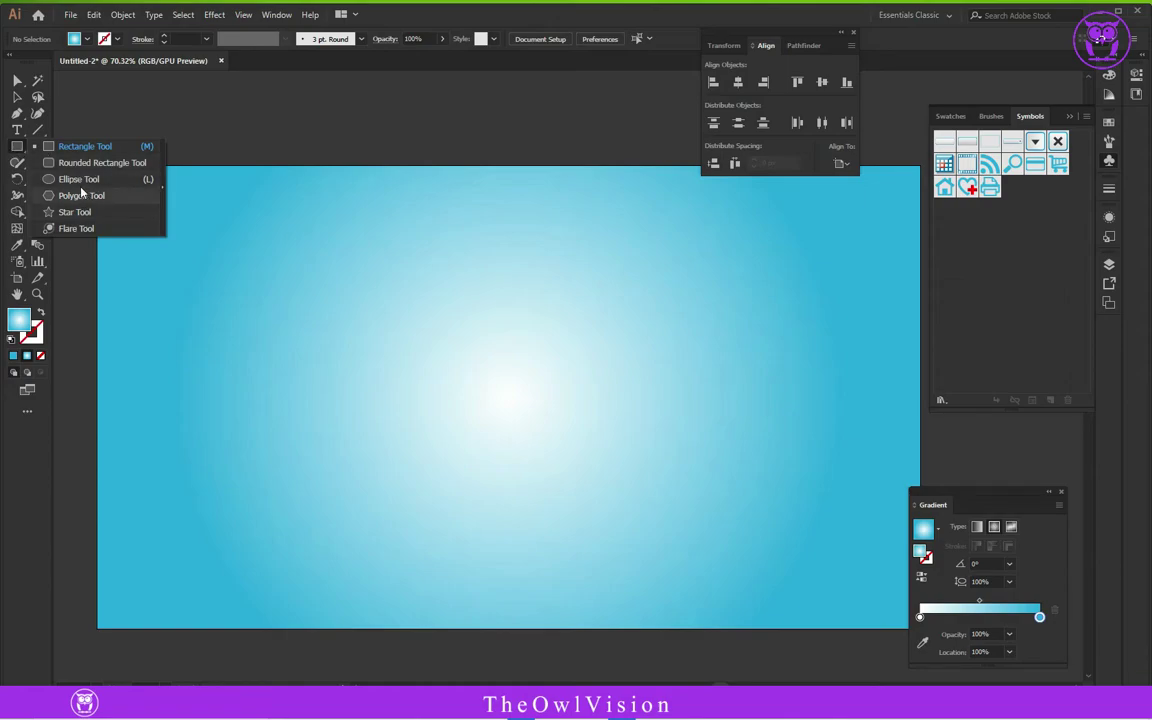
{"action": "left_click", "coordinate": [78, 180]}
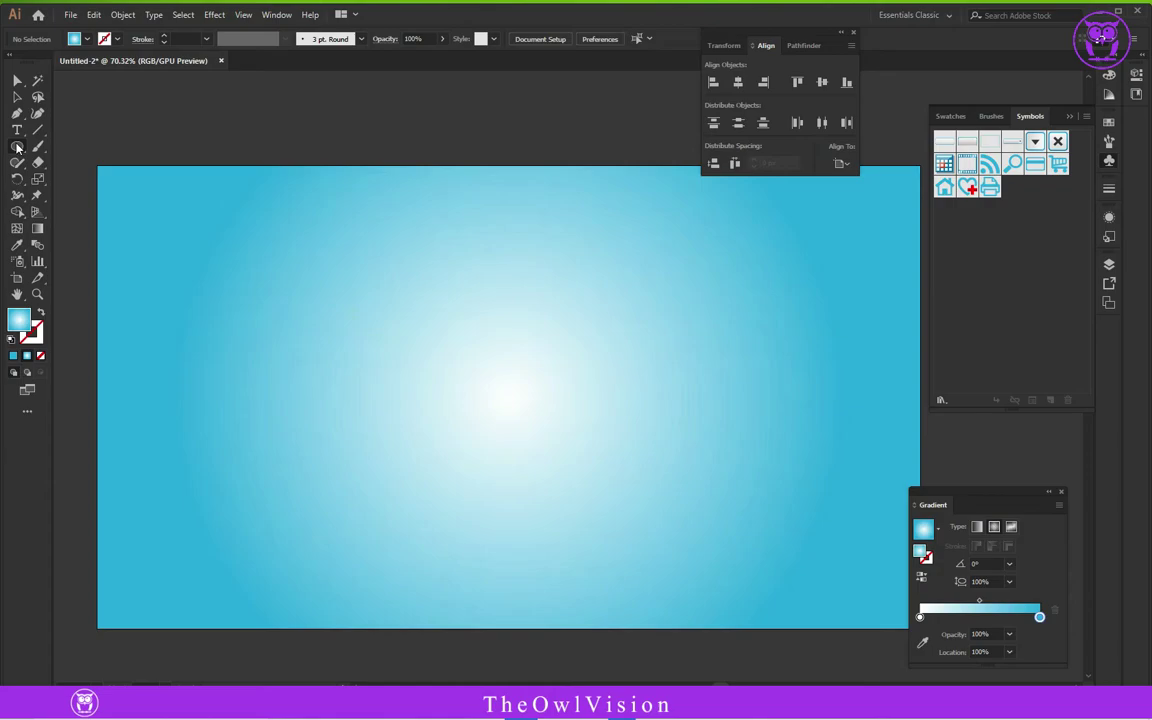
{"action": "left_click", "coordinate": [17, 146]}
{"action": "left_click", "coordinate": [68, 194]}
{"action": "left_click_drag", "start_coordinate": [316, 309], "coordinate": [365, 379]}
{"action": "left_click", "coordinate": [17, 97]}
{"action": "left_click_drag", "start_coordinate": [293, 333], "coordinate": [373, 426]}
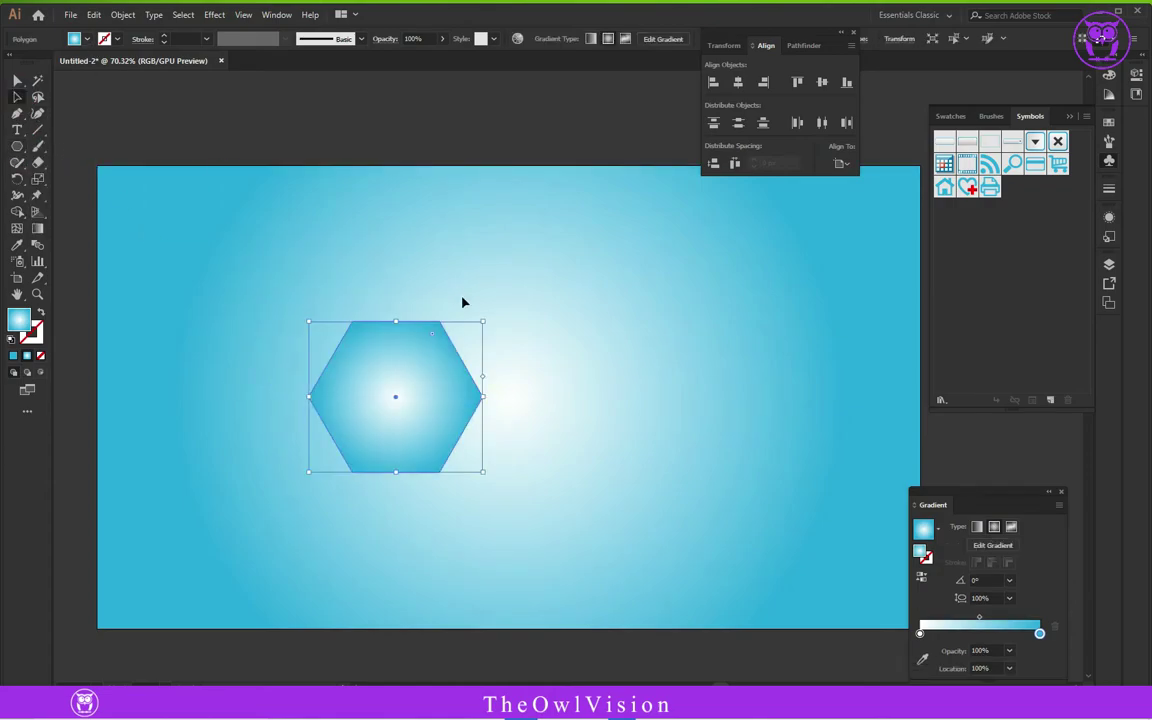
Fill the hexagon with the very light gray swatch and move it toward the artboard's upper left.
{"action": "left_click", "coordinate": [86, 39]}
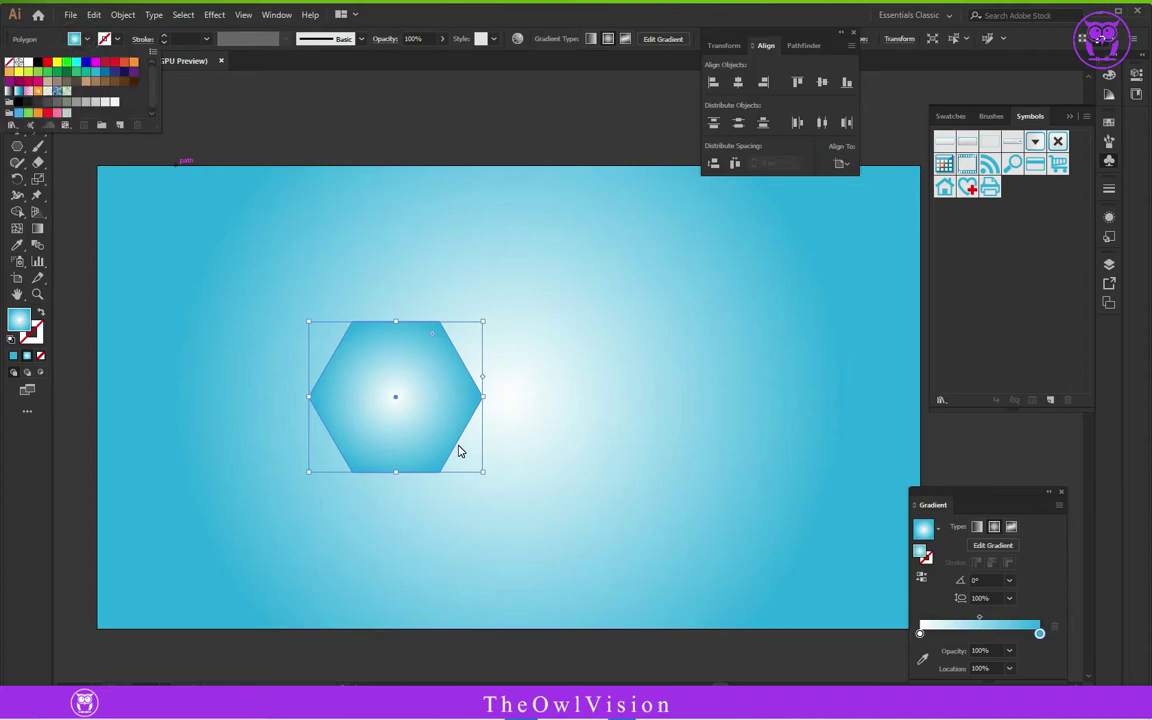
{"action": "left_click", "coordinate": [133, 64]}
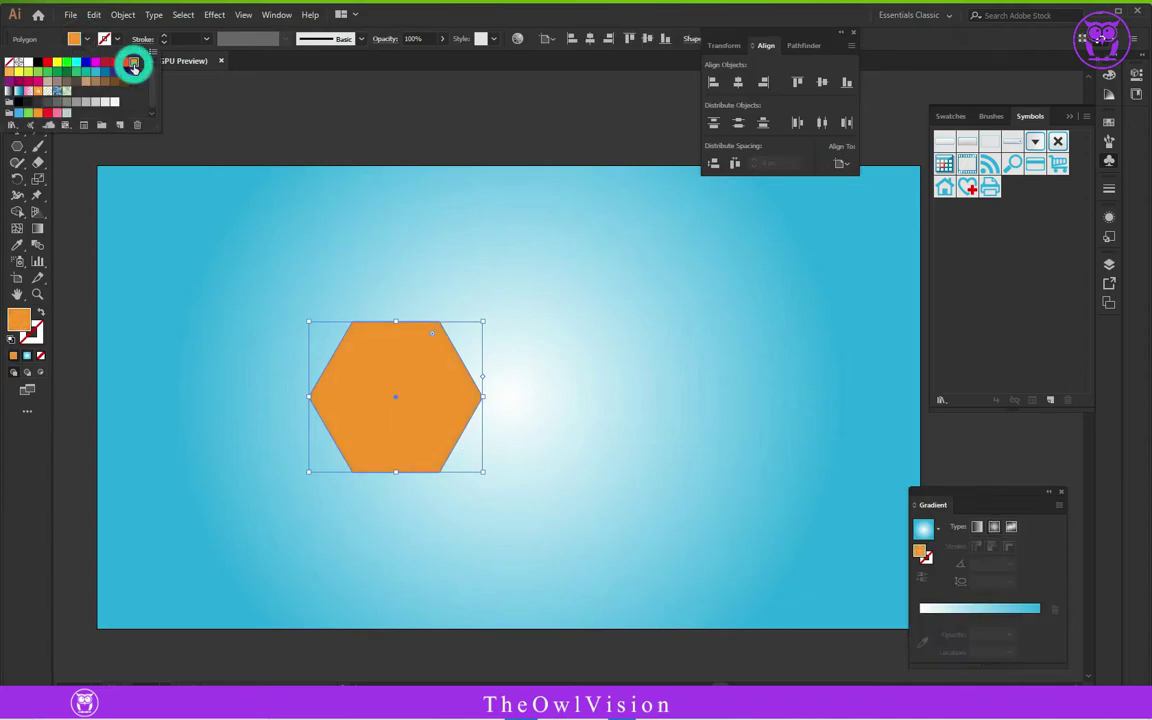
{"action": "left_click", "coordinate": [26, 72]}
{"action": "left_click", "coordinate": [38, 72]}
{"action": "left_click", "coordinate": [114, 102]}
{"action": "left_click", "coordinate": [361, 396]}
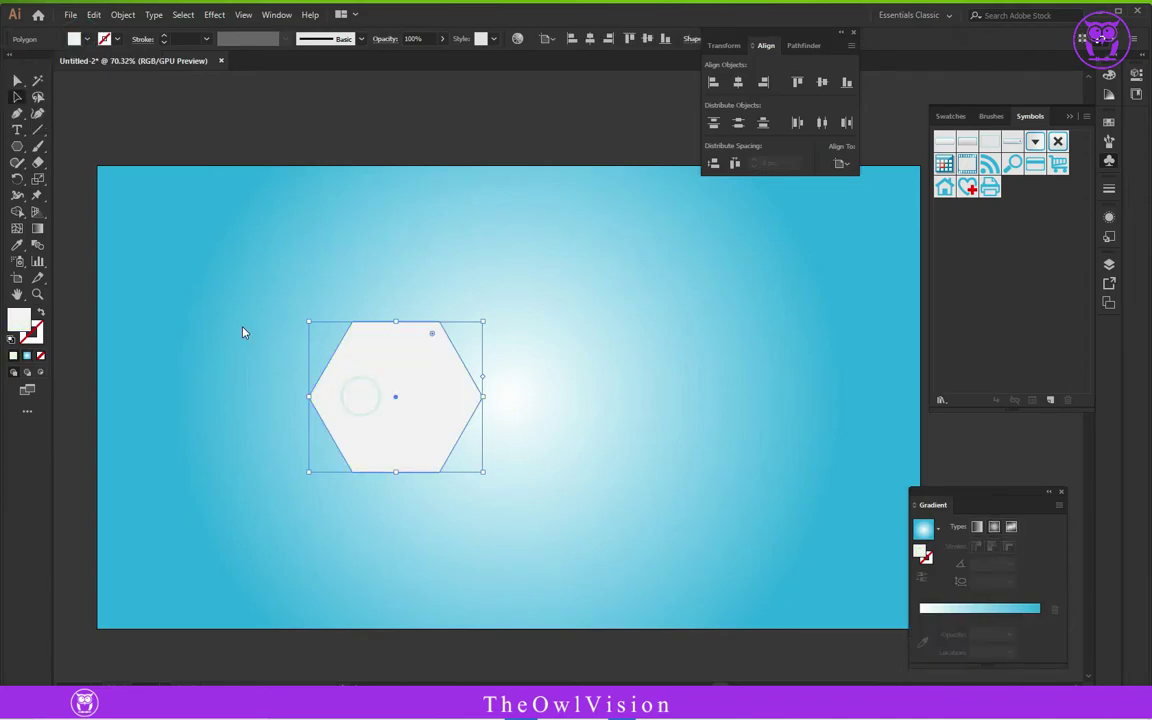
{"action": "left_click_drag", "start_coordinate": [344, 392], "coordinate": [238, 332]}
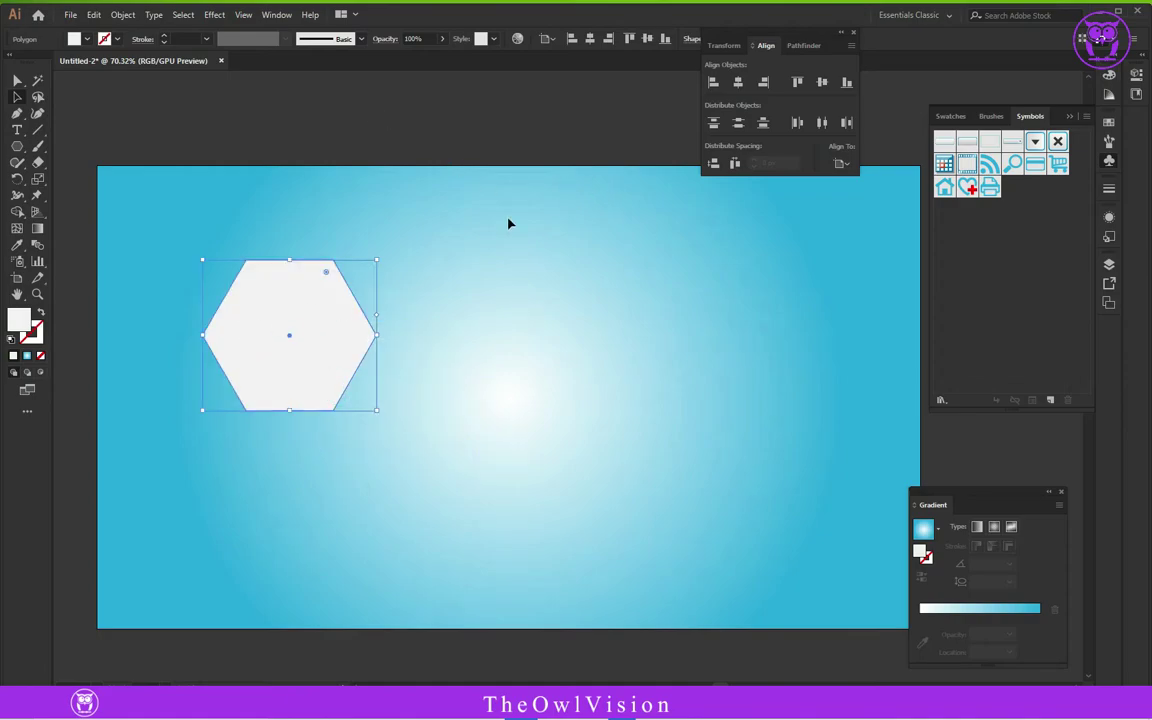
Apply the Pucker & Bloat effect to the hexagon with 100% bloat to form a six-petal flower.
{"action": "left_click", "coordinate": [261, 18]}
{"action": "mouse_move", "coordinate": [226, 16]}
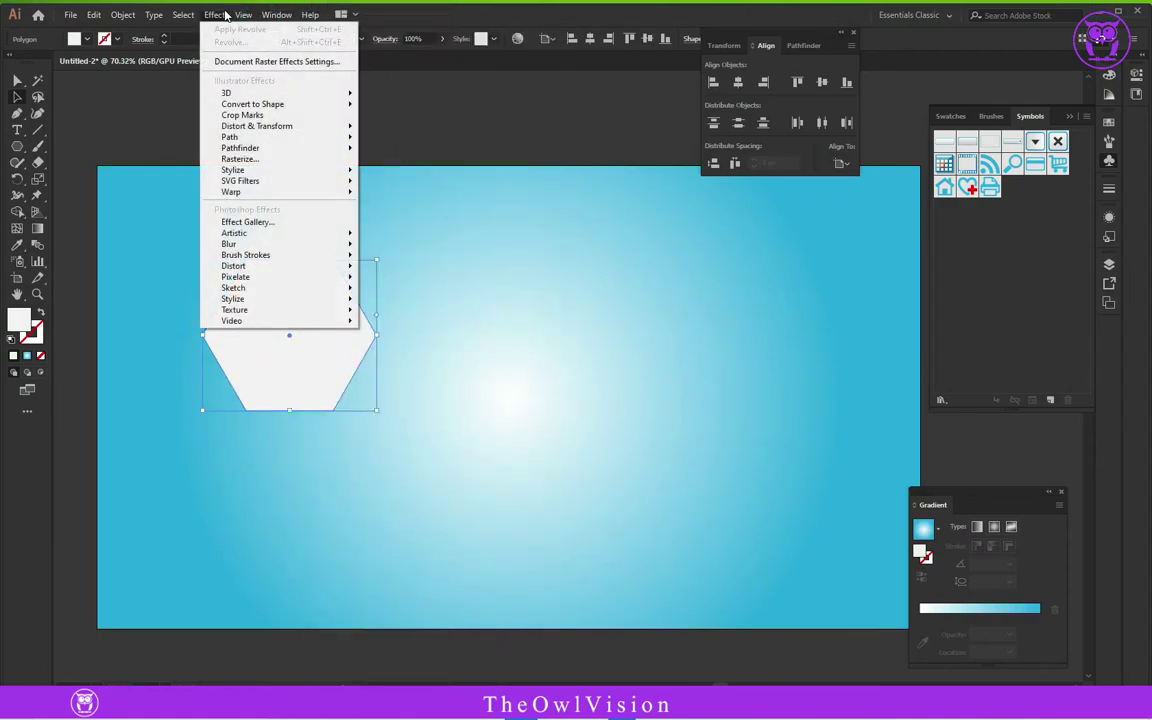
{"action": "mouse_move", "coordinate": [263, 130]}
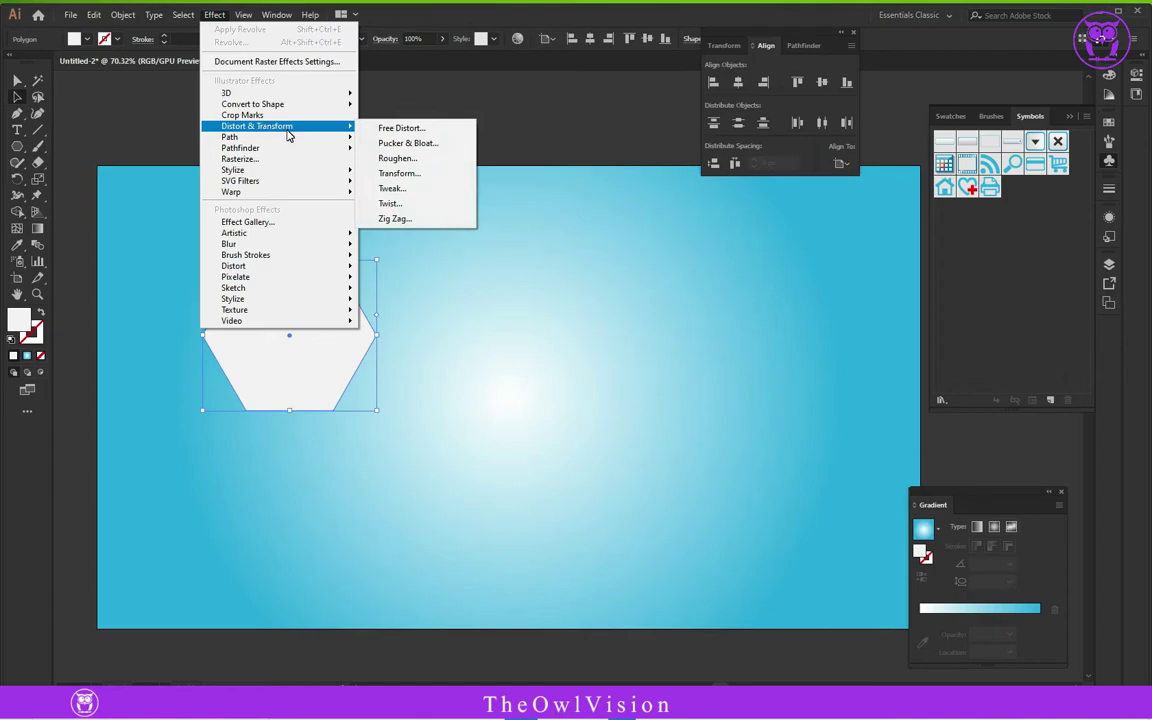
{"action": "left_click", "coordinate": [430, 144]}
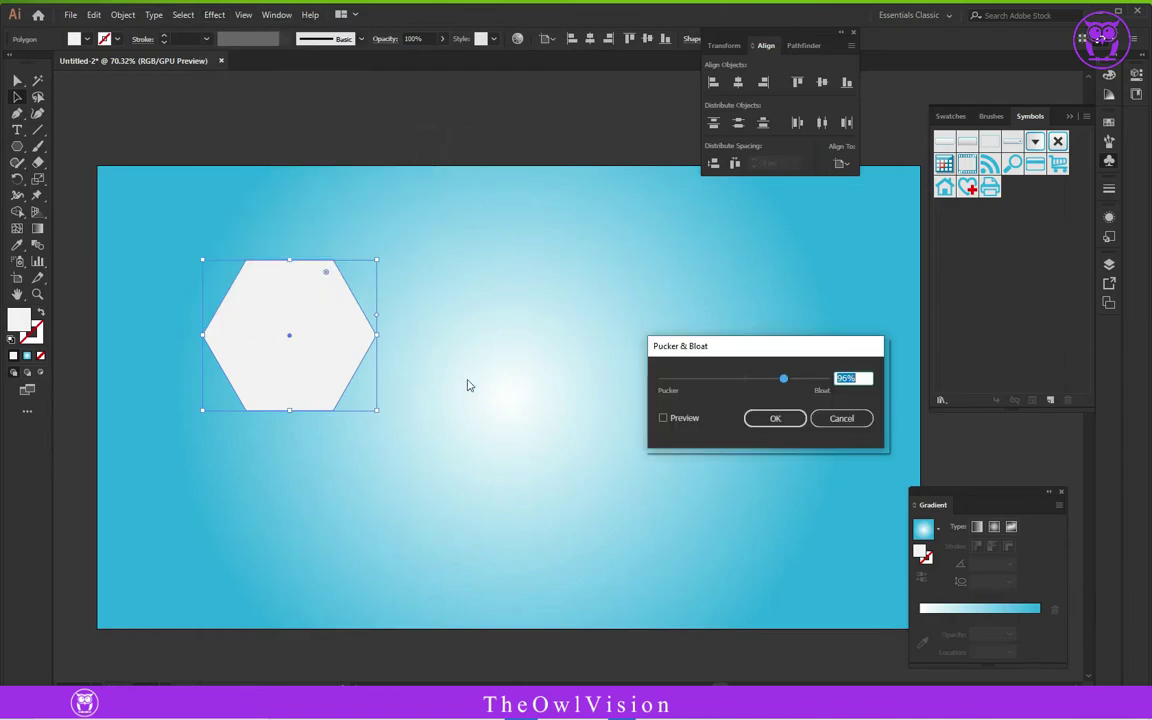
{"action": "left_click_drag", "start_coordinate": [762, 355], "coordinate": [592, 341]}
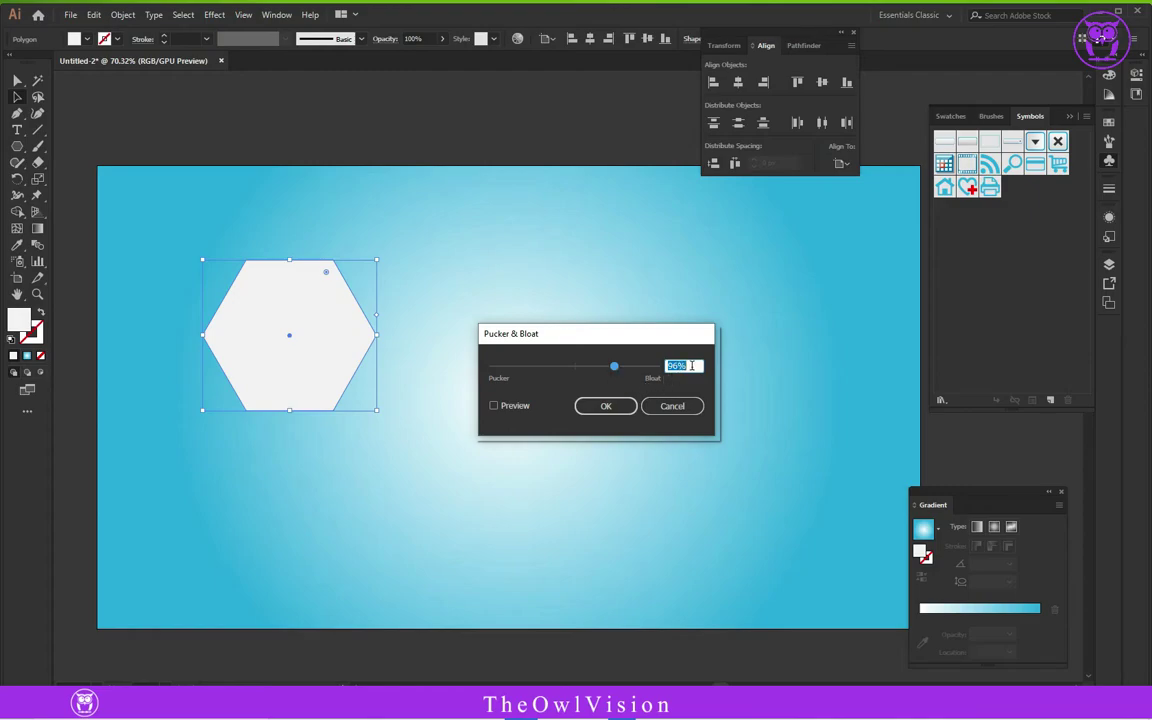
{"action": "left_click_drag", "start_coordinate": [693, 368], "coordinate": [665, 377]}
{"action": "type", "text": "100"}
{"action": "left_click", "coordinate": [494, 407]}
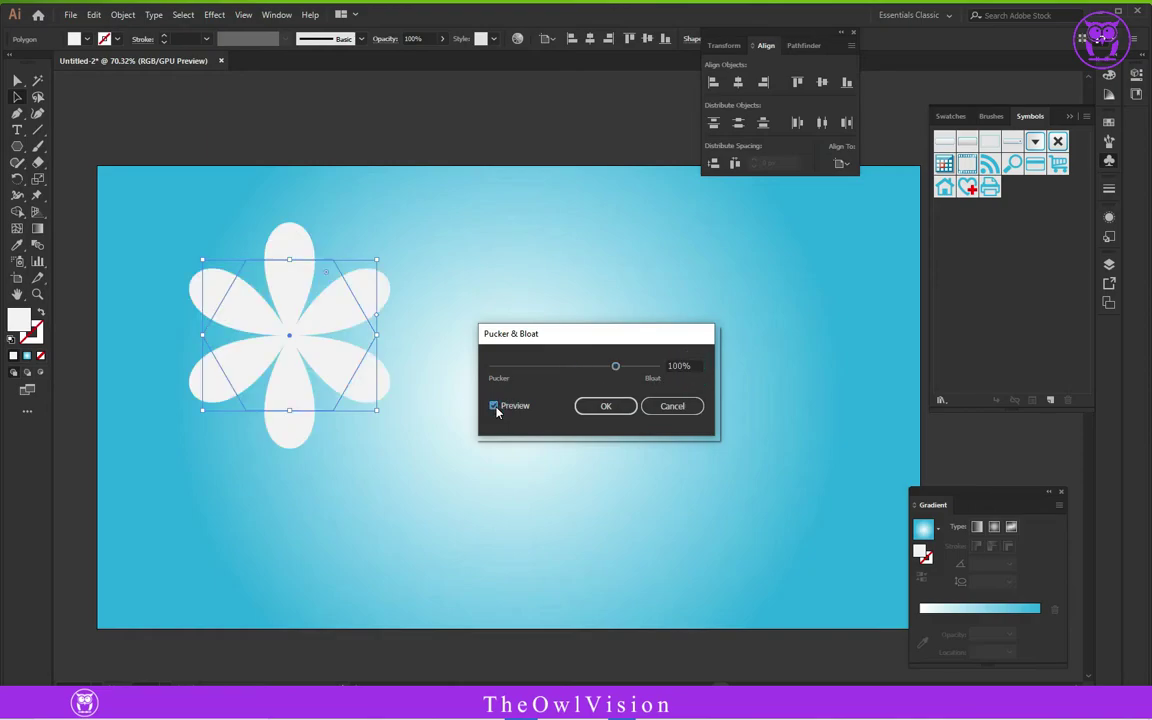
{"action": "left_click_drag", "start_coordinate": [558, 334], "coordinate": [483, 399]}
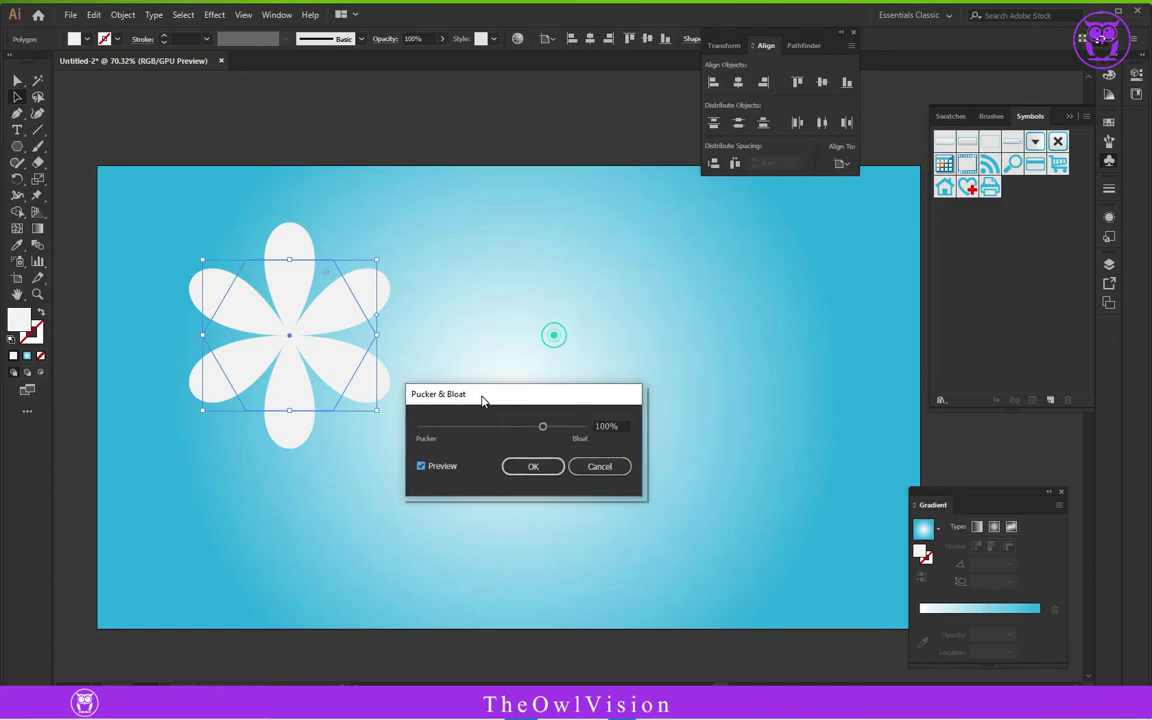
{"action": "left_click", "coordinate": [542, 468]}
Shift the flower slightly to the right and expand its appearance into editable paths.
{"action": "left_click_drag", "start_coordinate": [223, 306], "coordinate": [253, 311]}
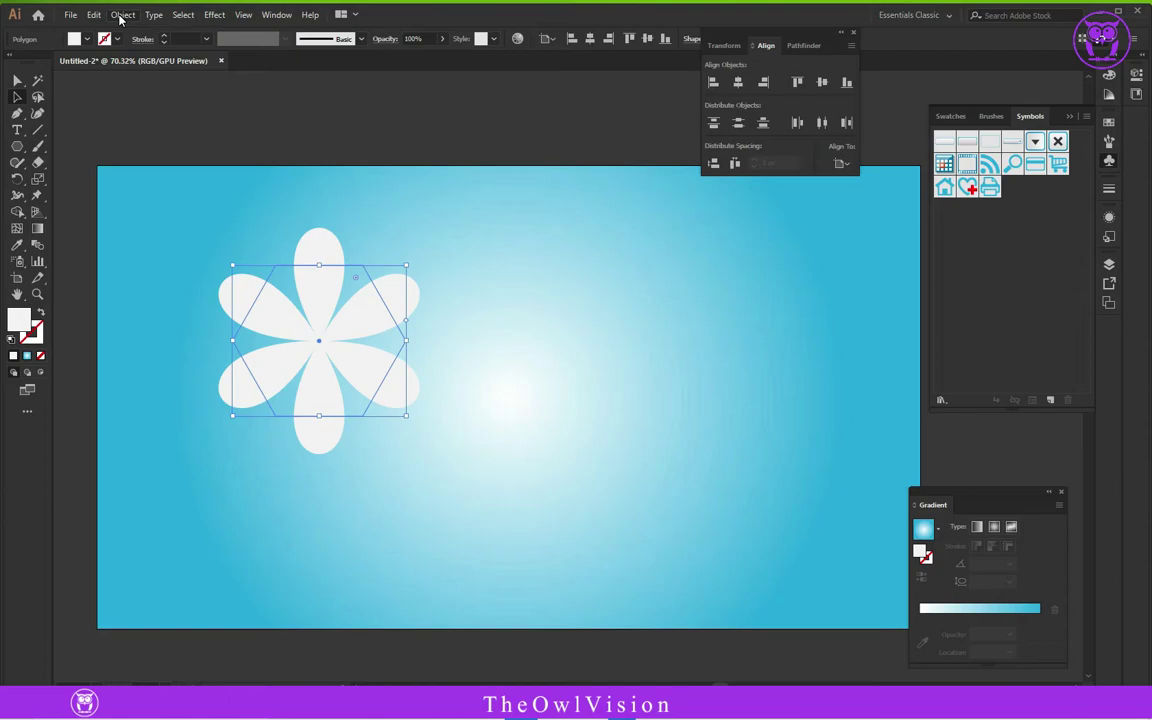
{"action": "left_click", "coordinate": [121, 15]}
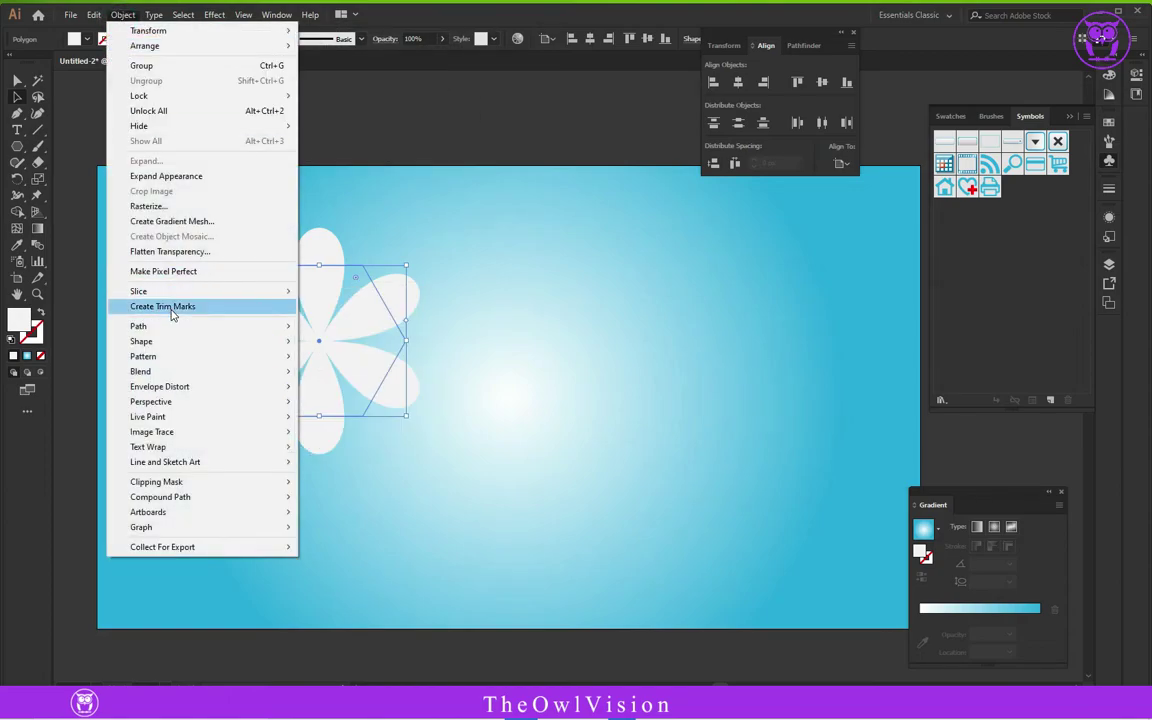
{"action": "left_click", "coordinate": [163, 176]}
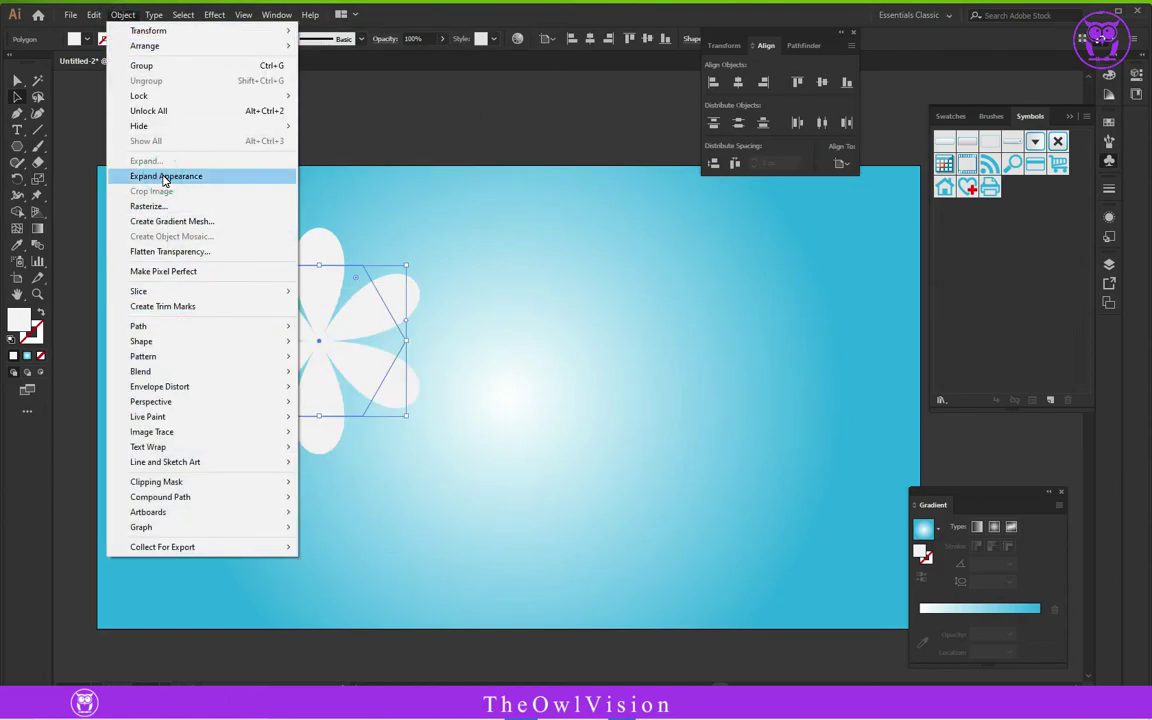
{"action": "left_click", "coordinate": [90, 136]}
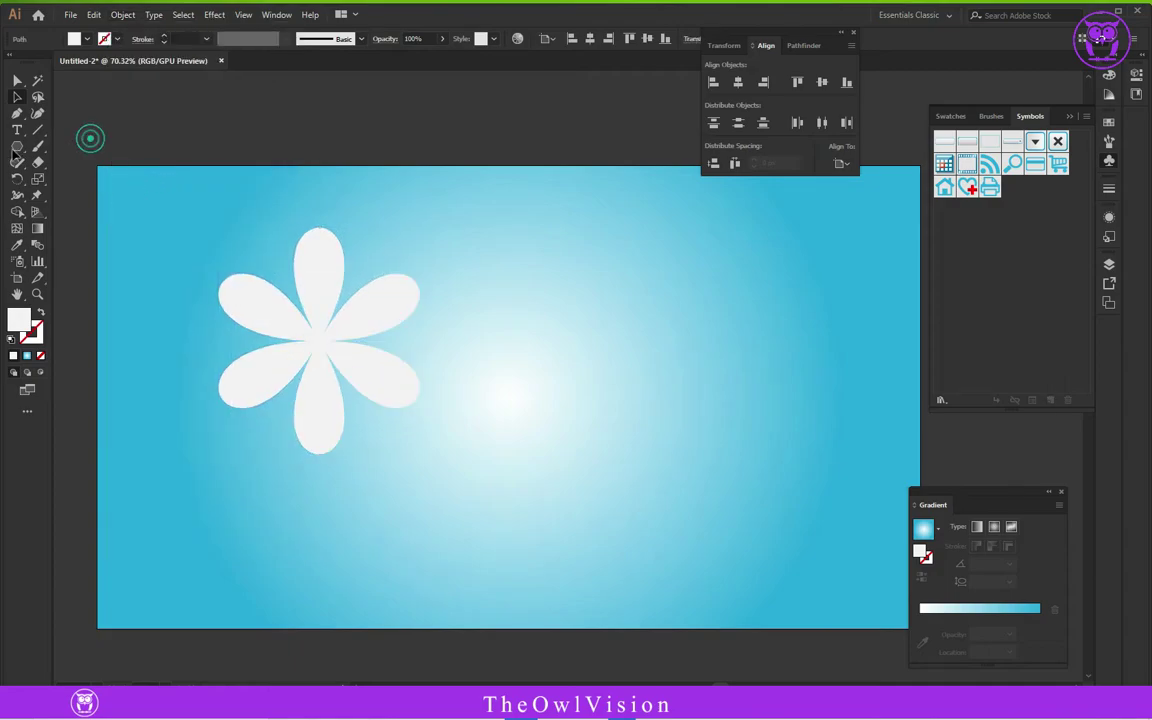
Draw a small circle with the Ellipse tool and place it over the flower's centre.
{"action": "left_click", "coordinate": [17, 146]}
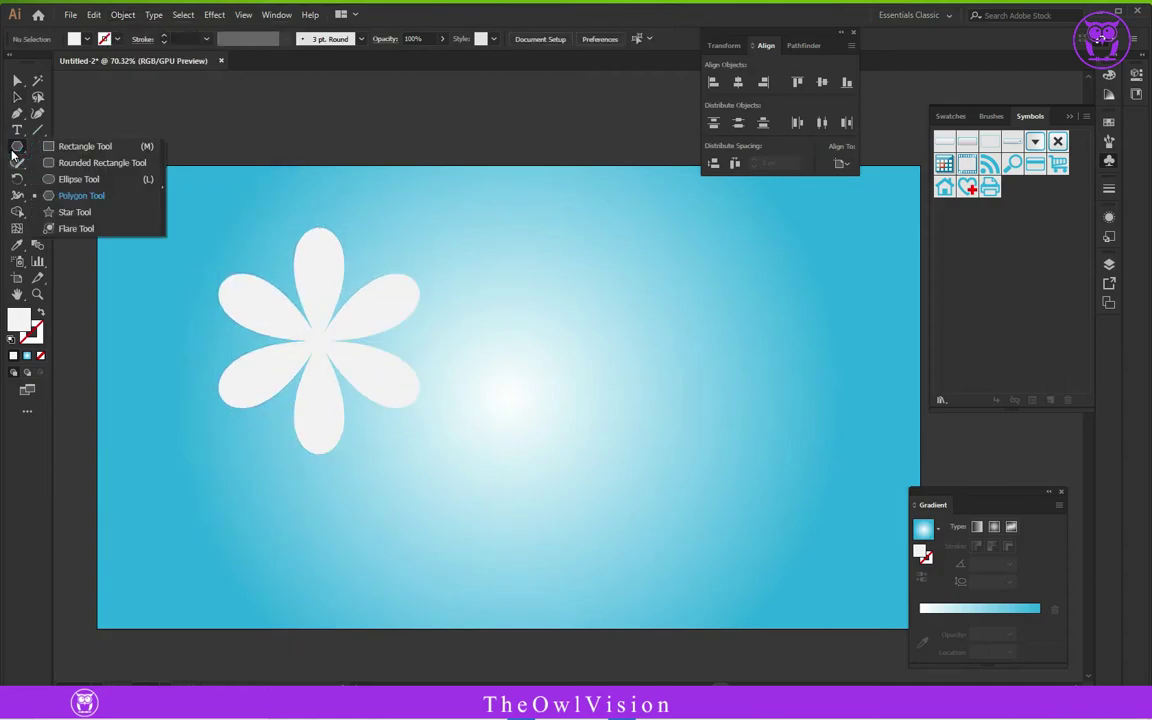
{"action": "left_click", "coordinate": [78, 179]}
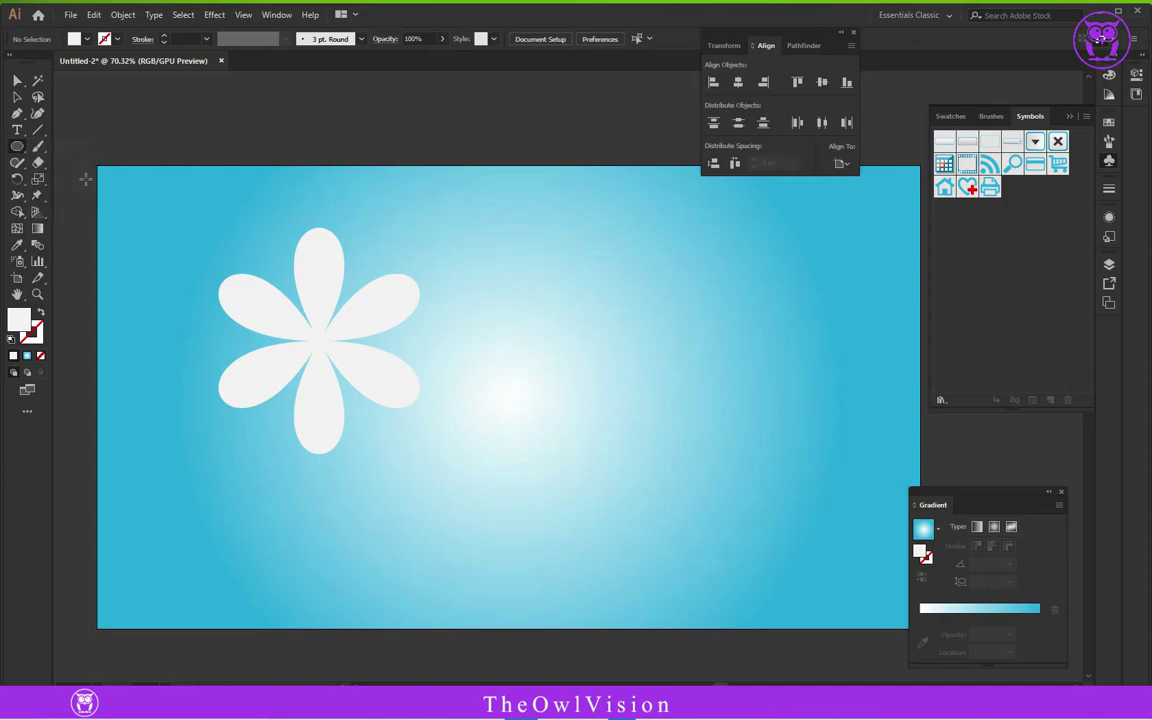
{"action": "left_click_drag", "start_coordinate": [160, 263], "coordinate": [312, 352]}
{"action": "left_click", "coordinate": [19, 96]}
{"action": "left_click", "coordinate": [144, 109]}
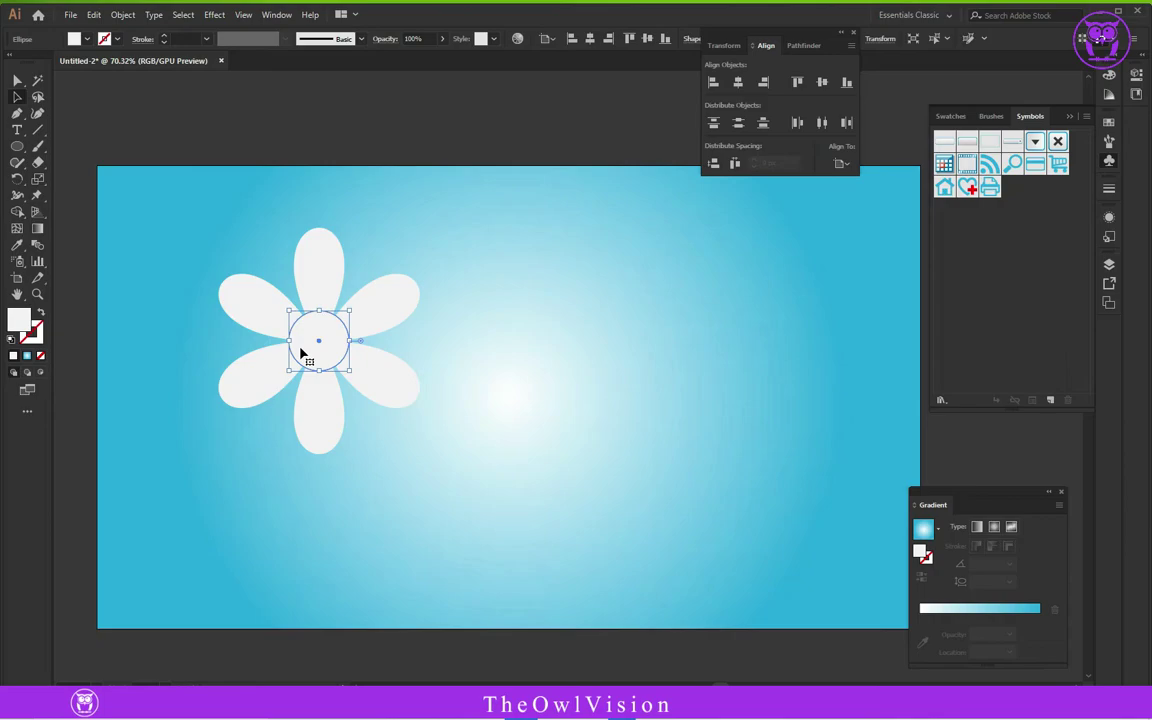
Fill the small circle at the flower's centre with the orange swatch and deselect it.
{"action": "left_click", "coordinate": [85, 40]}
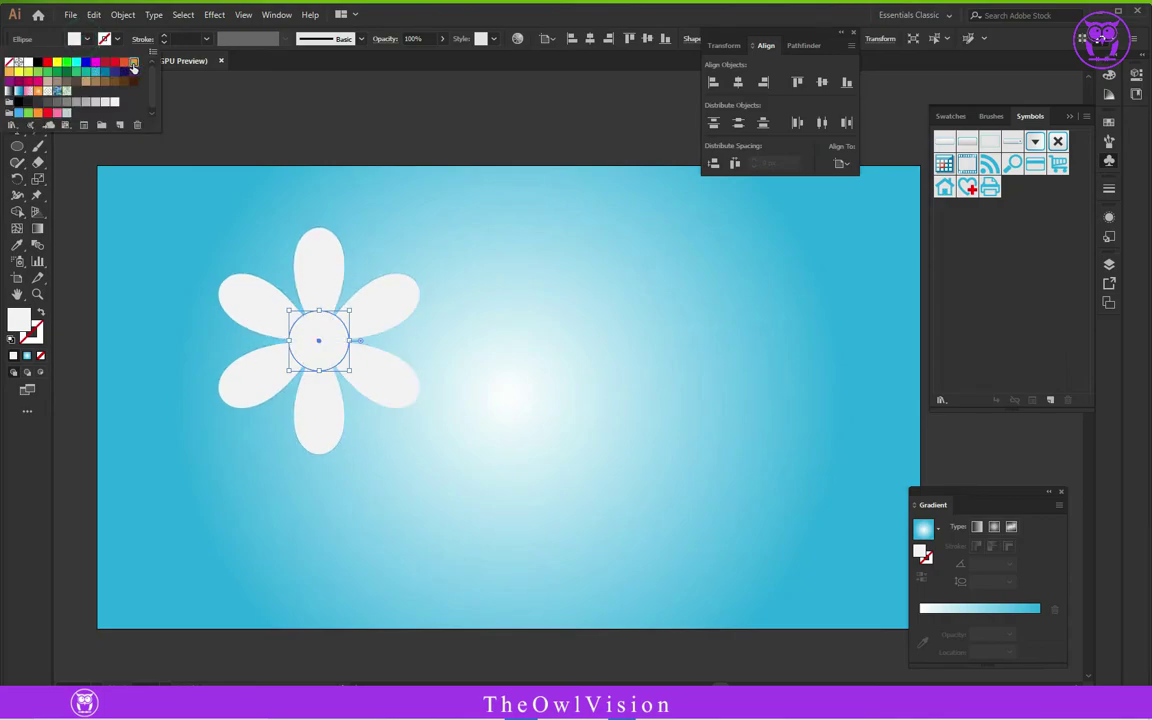
{"action": "left_click", "coordinate": [123, 62]}
{"action": "left_click", "coordinate": [227, 125]}
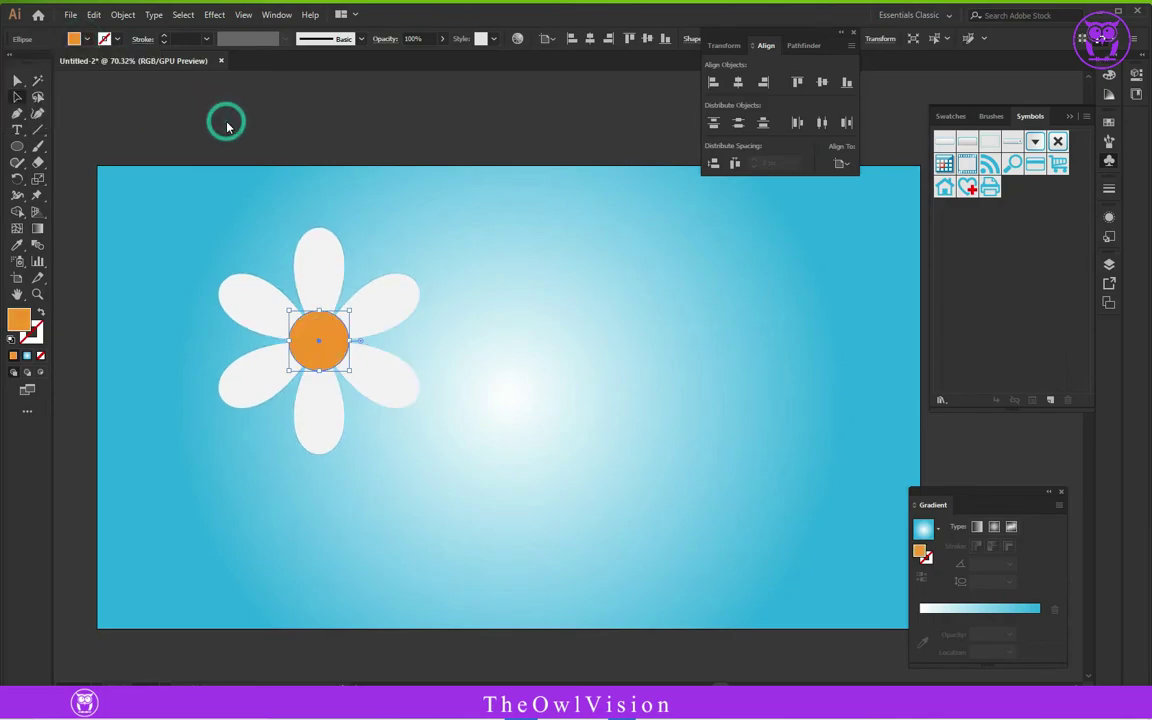
{"action": "left_click", "coordinate": [228, 124]}
Select the orange circle together with the petals and centre them horizontally and vertically on the artboard.
{"action": "left_click", "coordinate": [320, 355]}
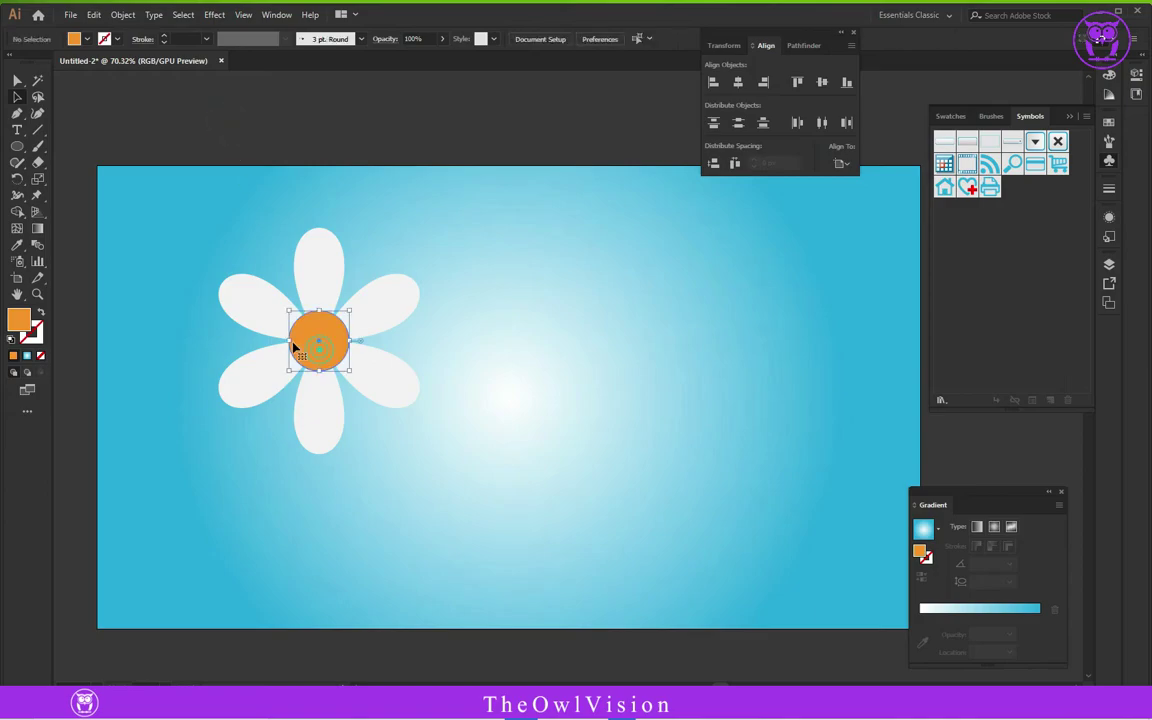
{"action": "left_click", "coordinate": [246, 314], "text": "shift"}
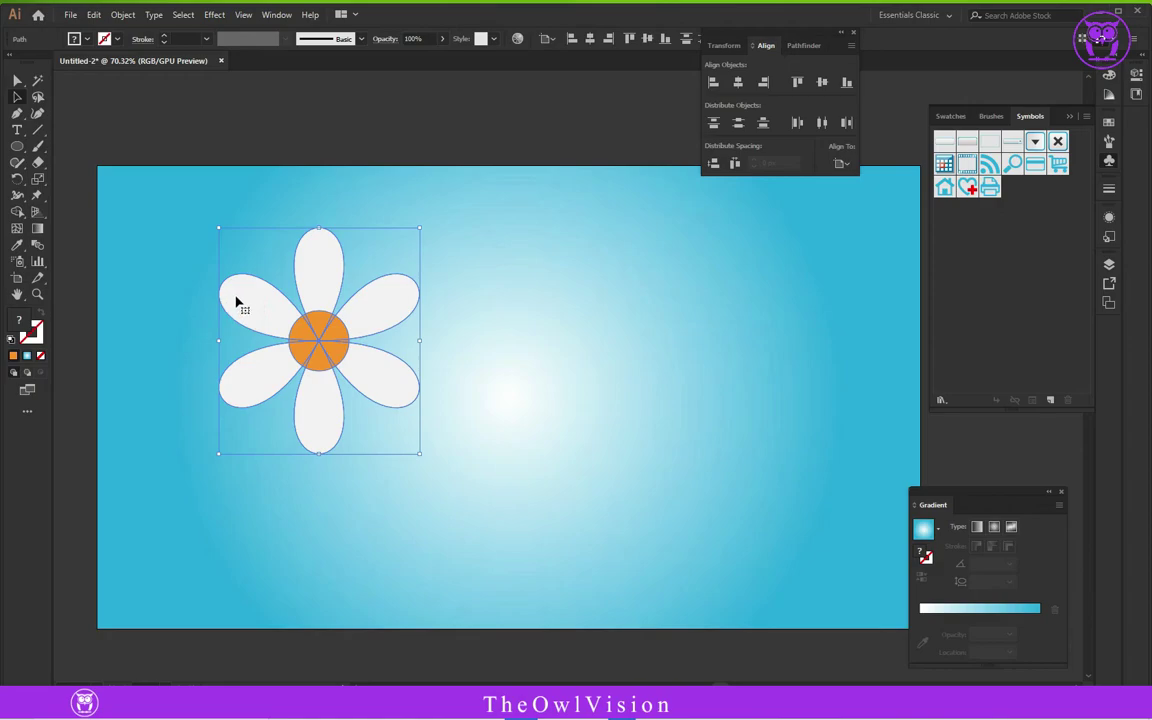
{"action": "left_click", "coordinate": [737, 85]}
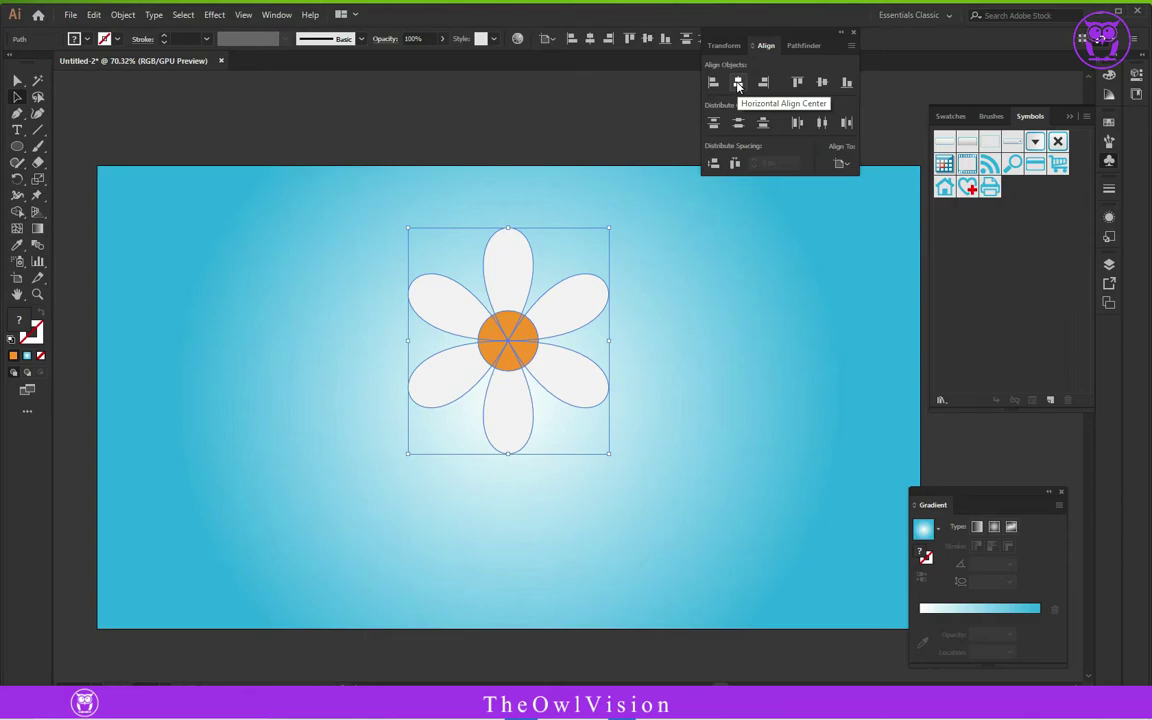
{"action": "left_click", "coordinate": [738, 85]}
{"action": "left_click", "coordinate": [821, 87]}
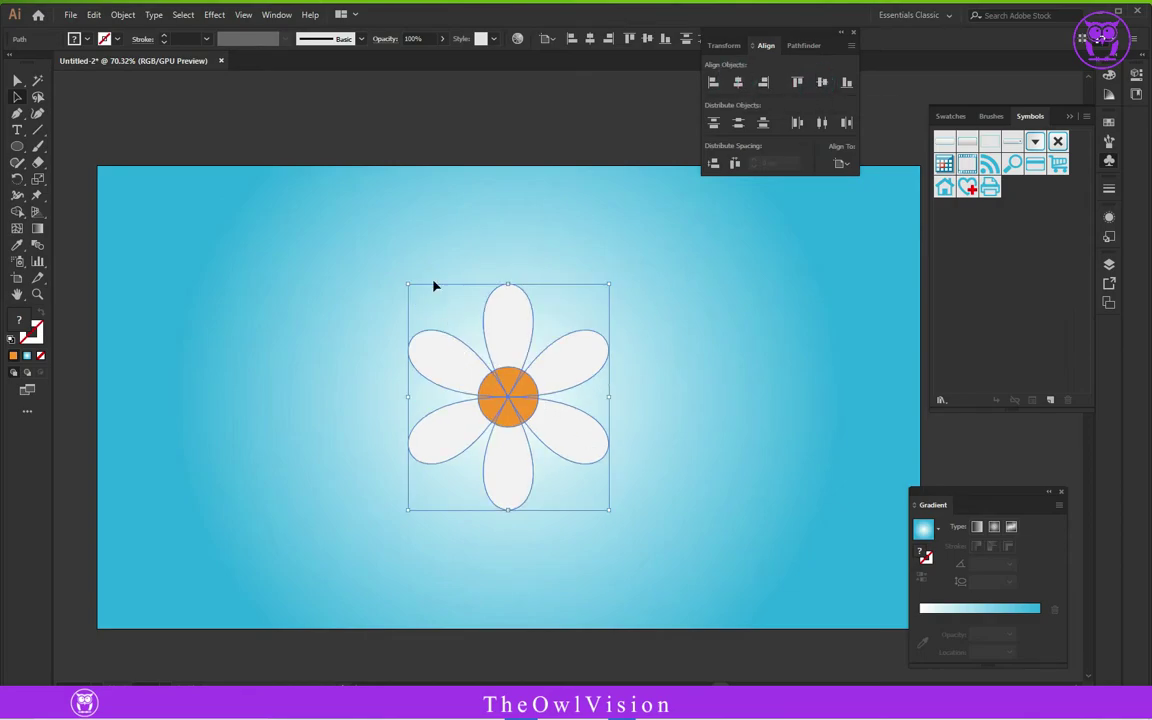
{"action": "left_click", "coordinate": [432, 129]}
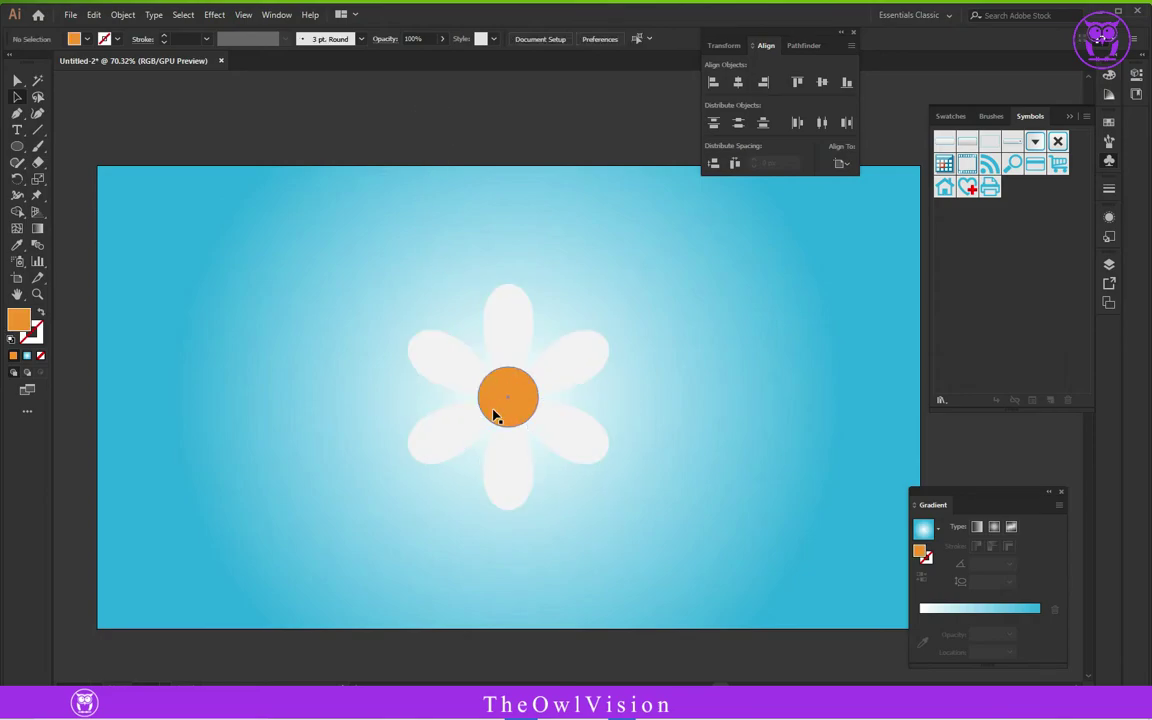
Make a thin orange crescent beside the flower by subtracting the front of two slightly offset copies of the centre circle with Minus Front.
{"action": "left_click_drag", "start_coordinate": [497, 416], "coordinate": [283, 411]}
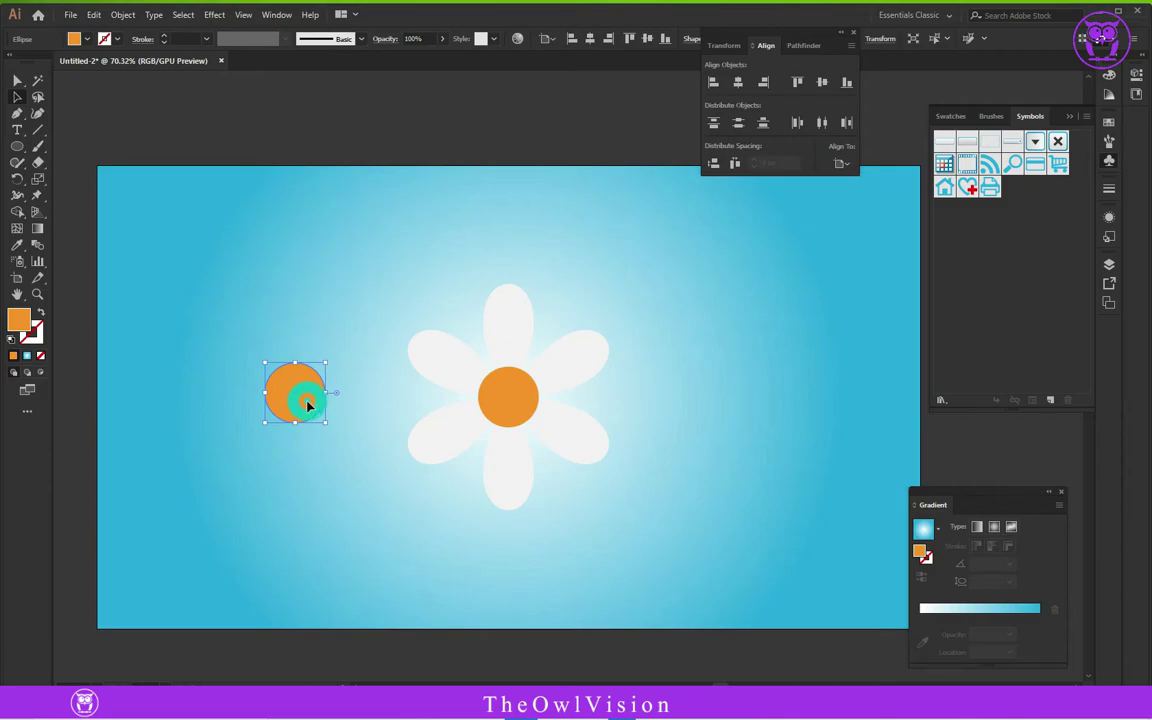
{"action": "left_click_drag", "start_coordinate": [309, 407], "coordinate": [309, 404]}
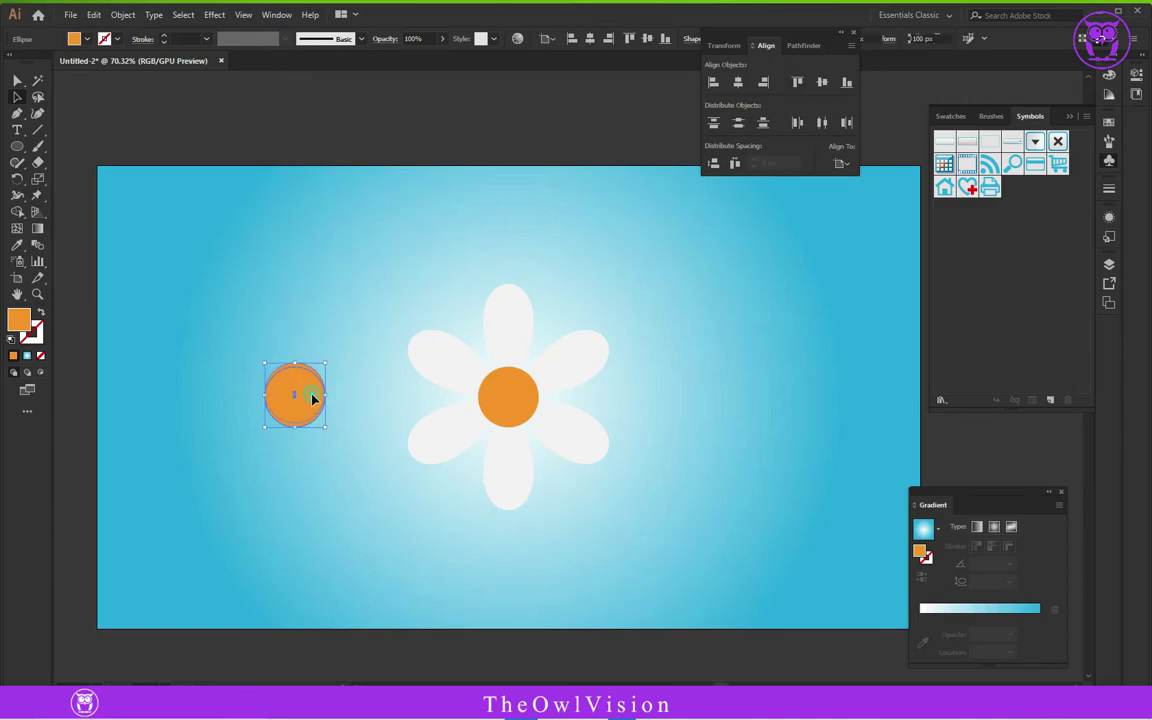
{"action": "left_click", "coordinate": [800, 46]}
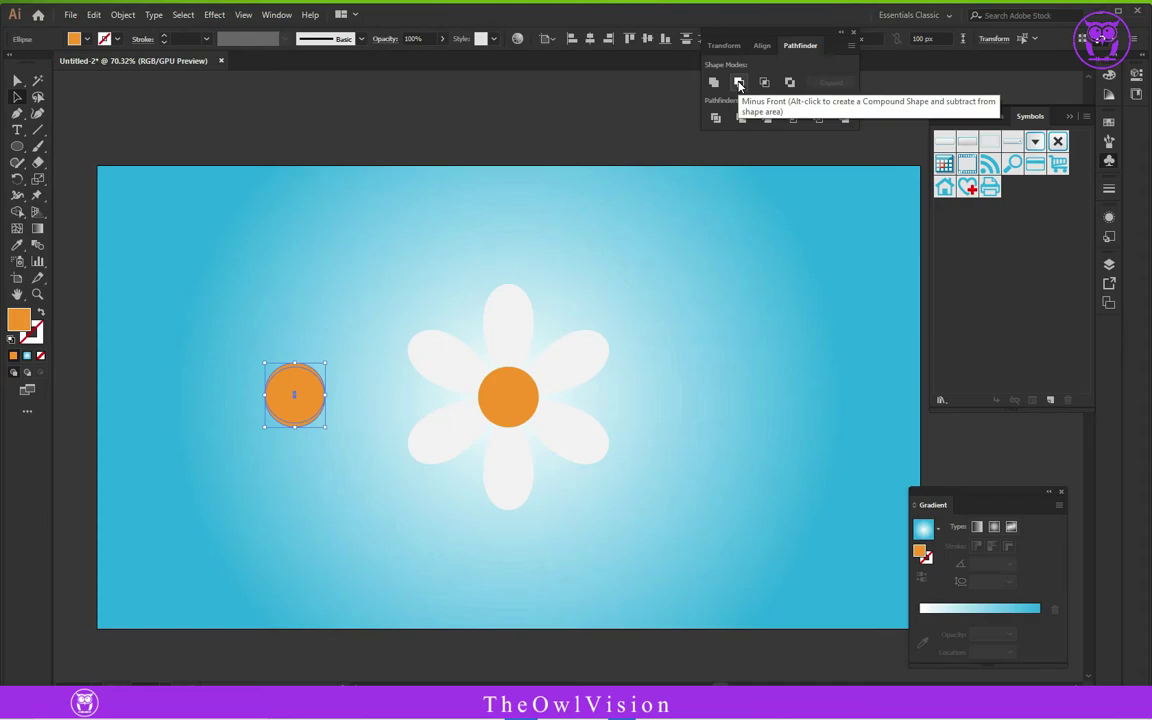
{"action": "left_click", "coordinate": [739, 85]}
{"action": "left_click", "coordinate": [290, 266]}
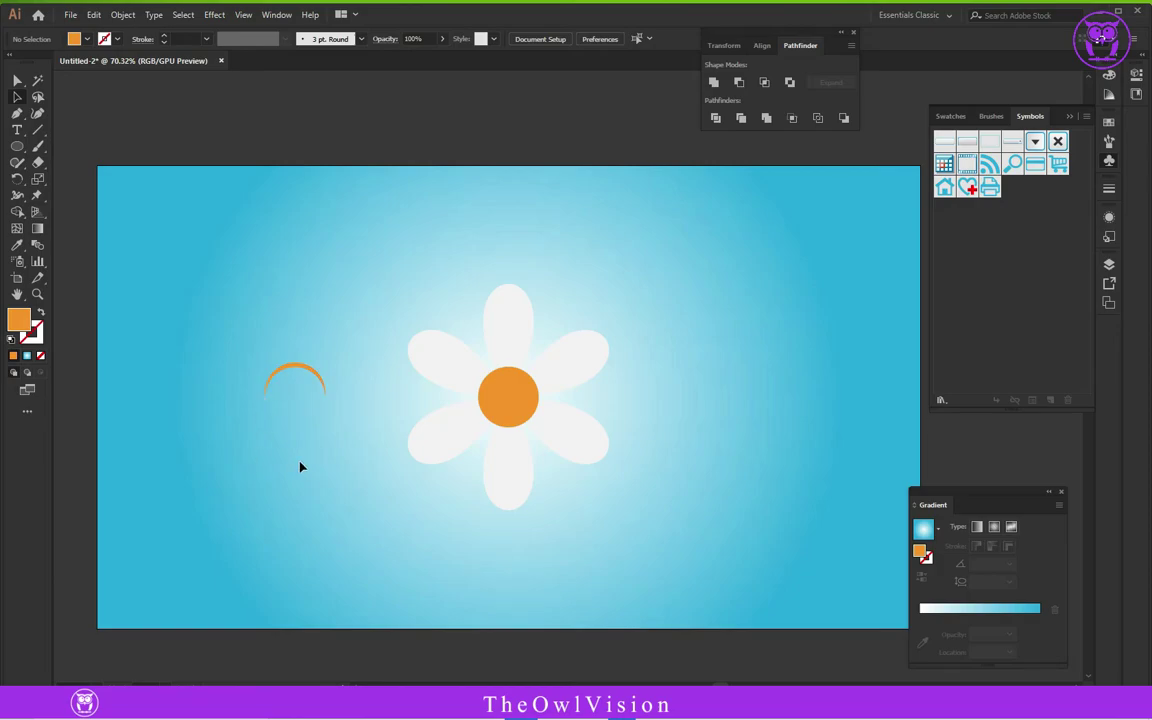
Place the crescent over the upper edge of the flower's orange centre and fill it with the red-orange swatch.
{"action": "left_click_drag", "start_coordinate": [288, 374], "coordinate": [502, 375]}
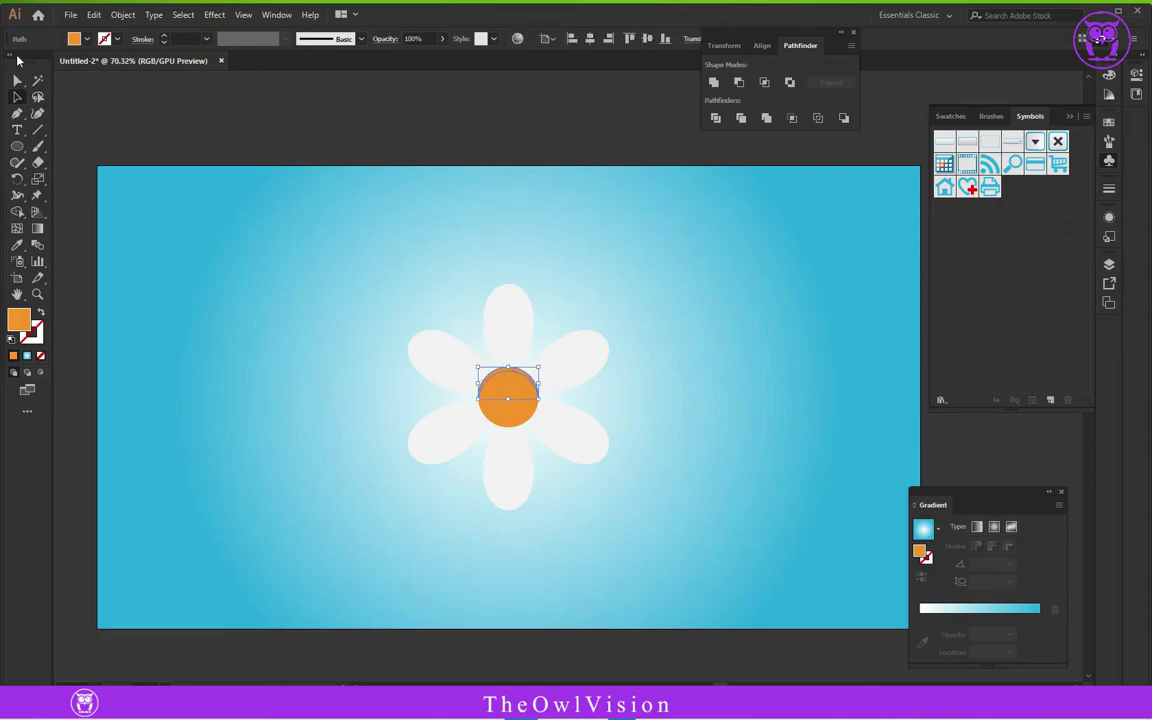
{"action": "left_click", "coordinate": [90, 40]}
{"action": "left_click", "coordinate": [119, 63]}
{"action": "left_click", "coordinate": [122, 64]}
{"action": "left_click", "coordinate": [274, 124]}
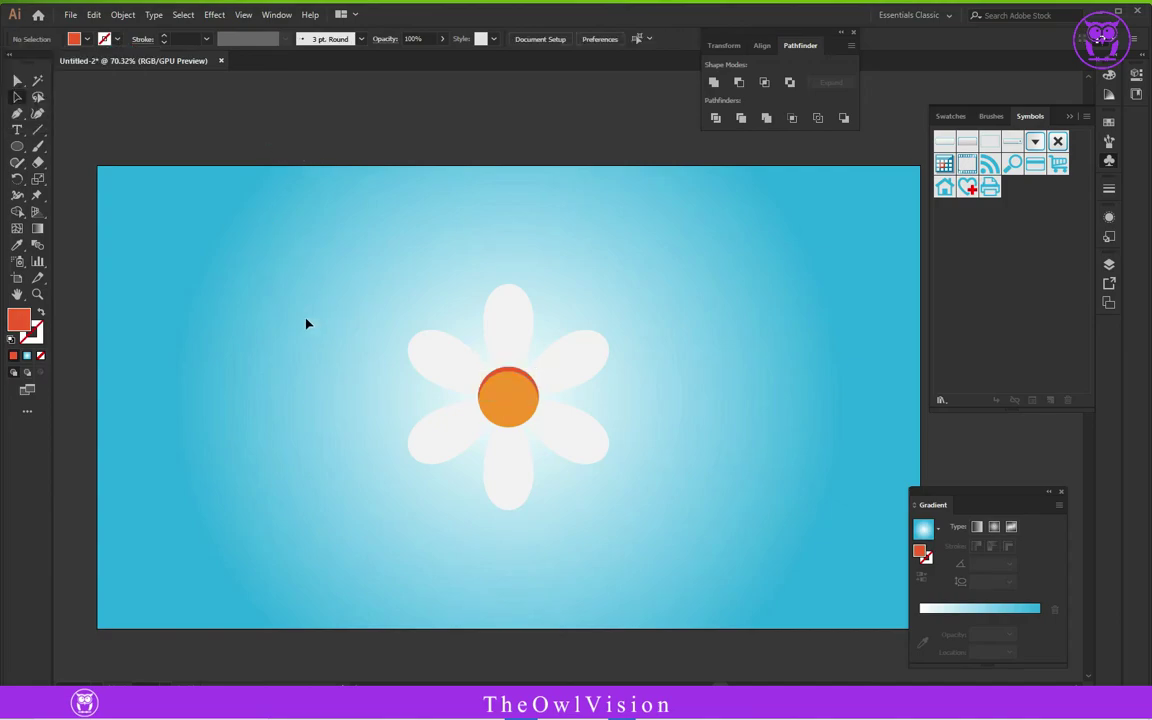
Move the flower to the artboard's upper left and draw a curved stem with the Pen tool from its lowest petal to the artboard's bottom edge.
{"action": "left_click_drag", "start_coordinate": [578, 447], "coordinate": [365, 371]}
{"action": "left_click", "coordinate": [508, 414]}
{"action": "left_click", "coordinate": [17, 115]}
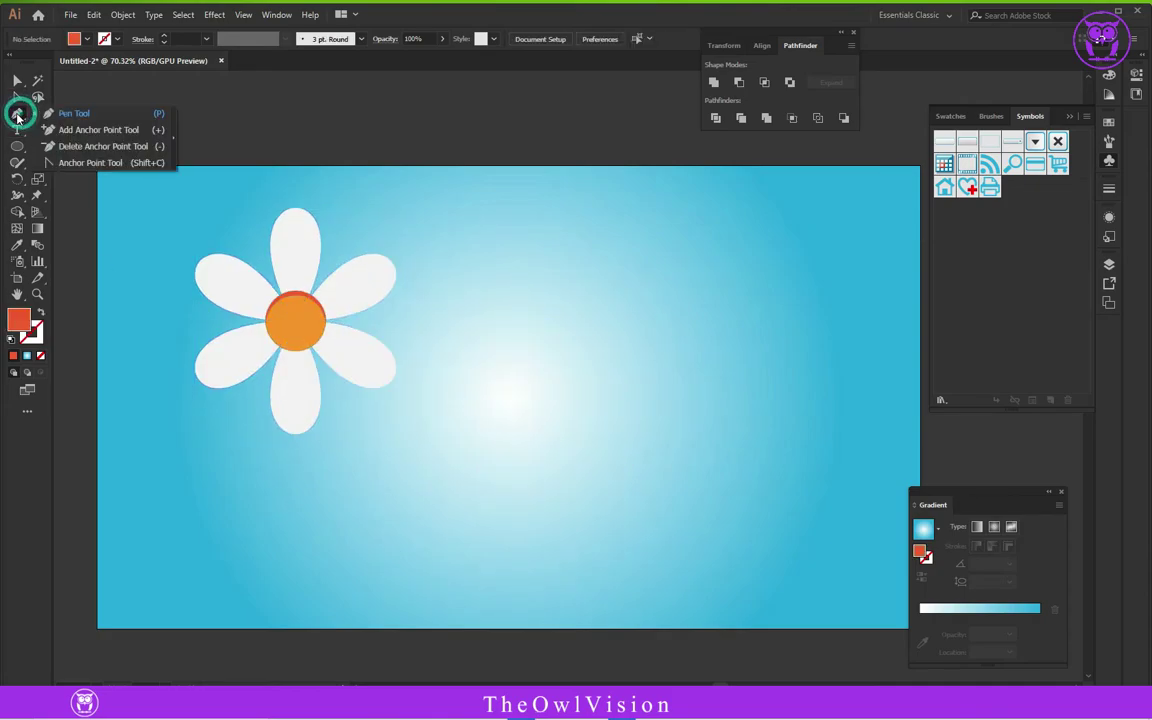
{"action": "left_click", "coordinate": [57, 113]}
{"action": "left_click", "coordinate": [304, 362]}
{"action": "left_click_drag", "start_coordinate": [245, 630], "coordinate": [131, 643]}
{"action": "left_click", "coordinate": [245, 506]}
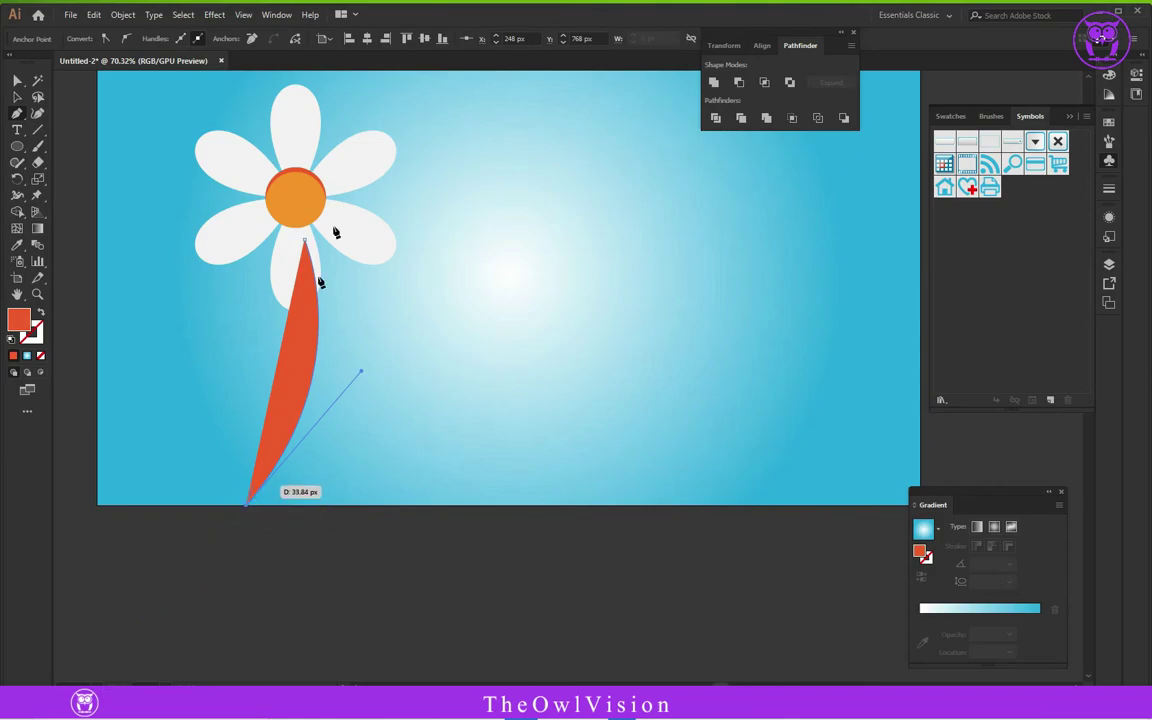
Remove the fill from the stem path and give it a 13 px stroke.
{"action": "left_click", "coordinate": [16, 97]}
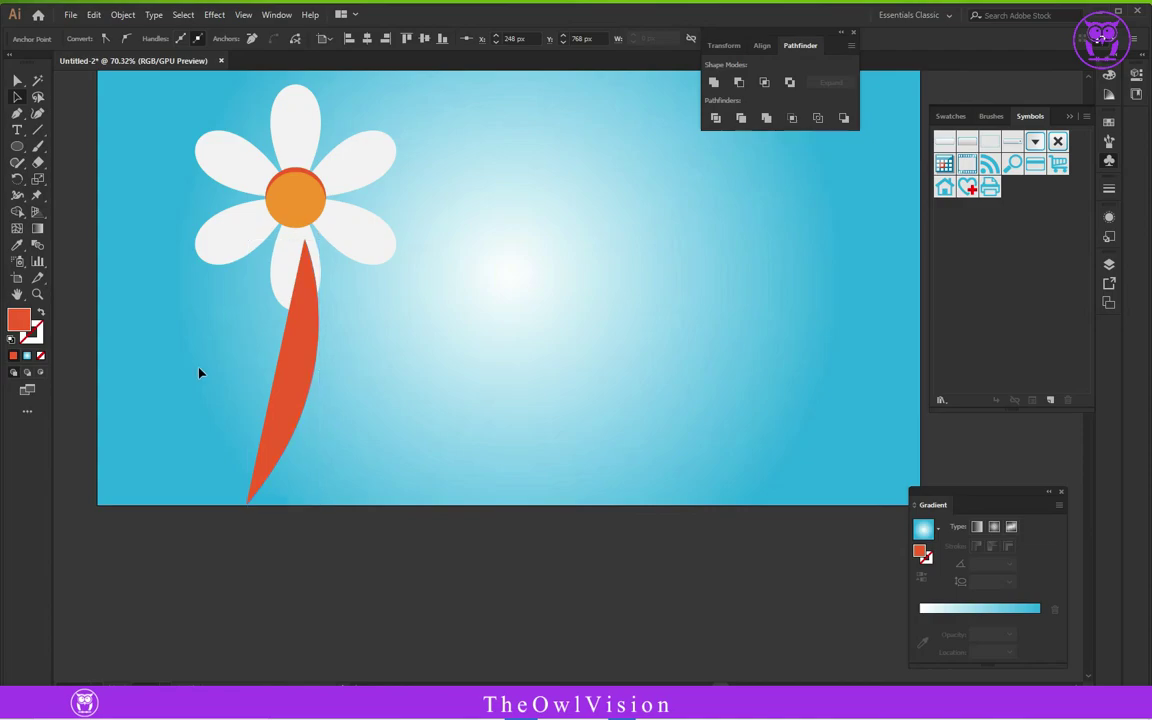
{"action": "left_click", "coordinate": [283, 386]}
{"action": "left_click", "coordinate": [86, 39]}
{"action": "left_click", "coordinate": [9, 62]}
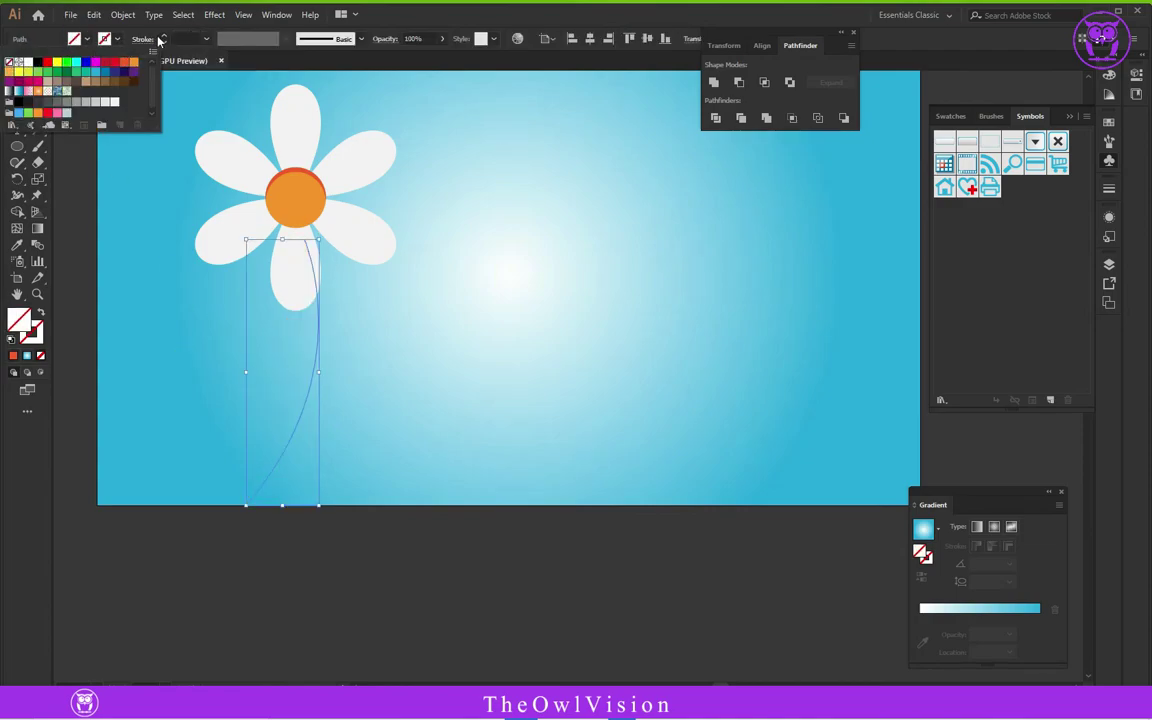
{"action": "left_click", "coordinate": [165, 37]}
{"action": "left_click", "coordinate": [165, 37]}
{"action": "left_click", "coordinate": [165, 37]}
{"action": "left_click", "coordinate": [165, 37]}
{"action": "left_click", "coordinate": [165, 37]}
{"action": "left_click", "coordinate": [165, 37]}
{"action": "left_click", "coordinate": [165, 37]}
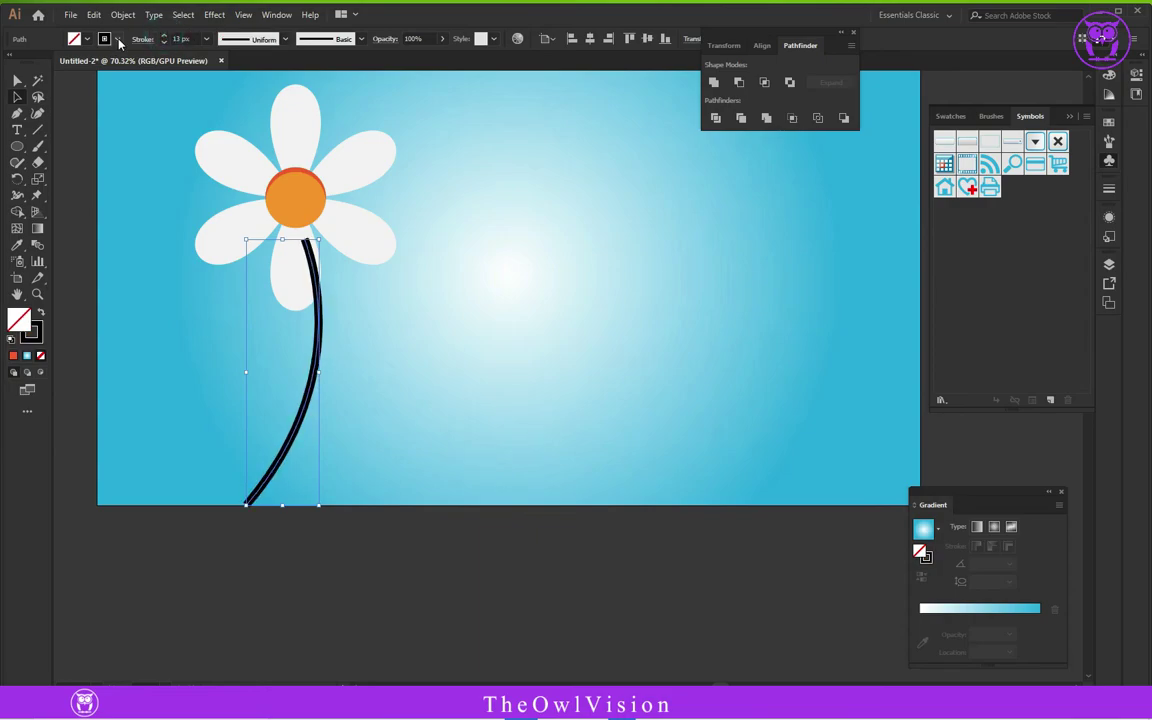
Widen the stem's lower end to about 49 px with the Width tool and taper its upper end to a point.
{"action": "left_click", "coordinate": [16, 198]}
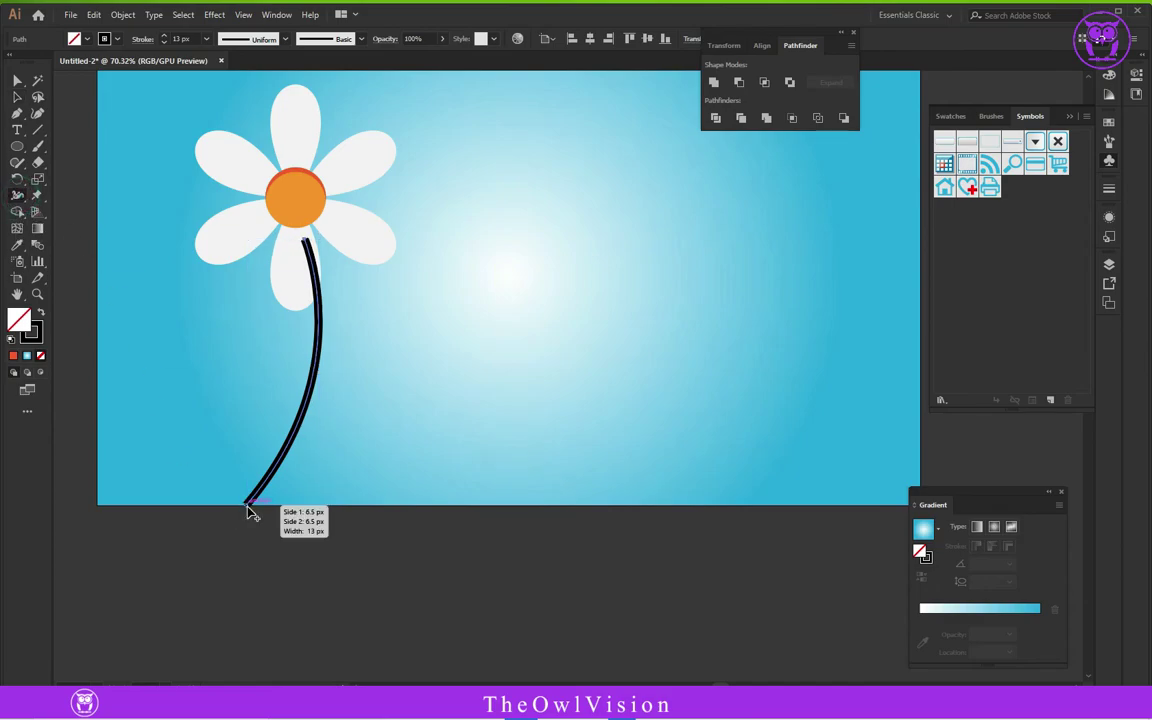
{"action": "left_click_drag", "start_coordinate": [248, 506], "coordinate": [258, 518]}
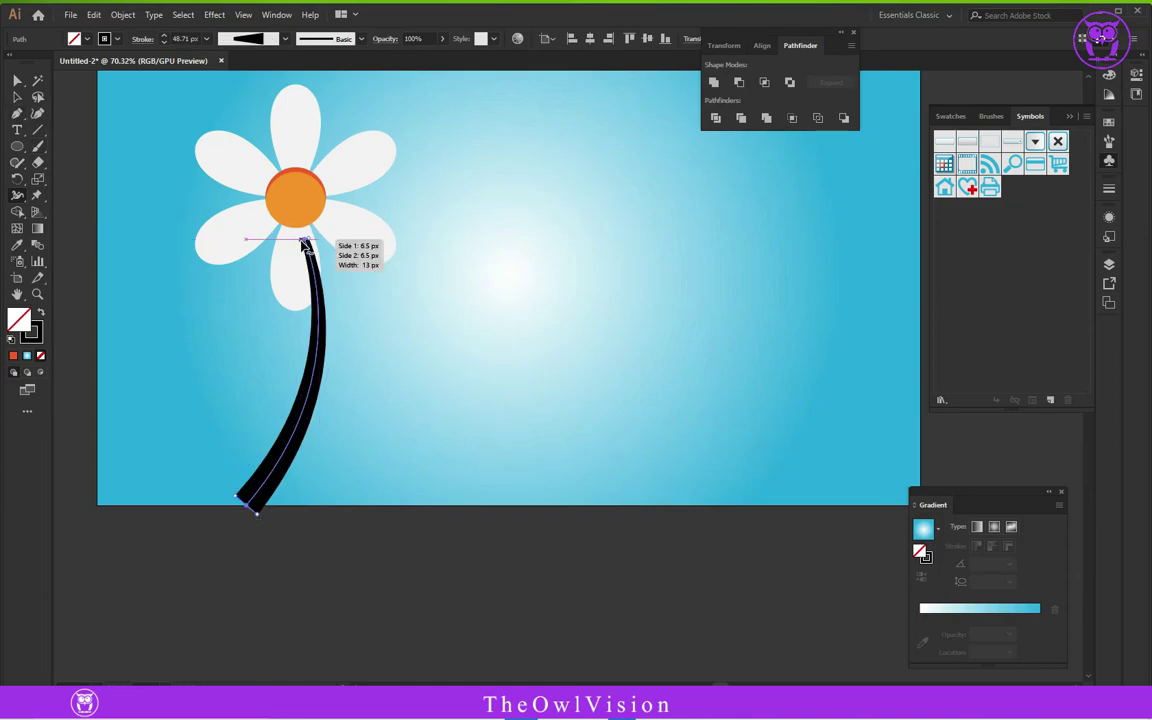
{"action": "left_click_drag", "start_coordinate": [302, 241], "coordinate": [307, 244]}
{"action": "left_click", "coordinate": [18, 85]}
{"action": "left_click", "coordinate": [62, 112]}
Set the stem's stroke colour to white and shift the stem left beneath the flower's centre.
{"action": "left_click", "coordinate": [281, 464]}
{"action": "left_click", "coordinate": [115, 39]}
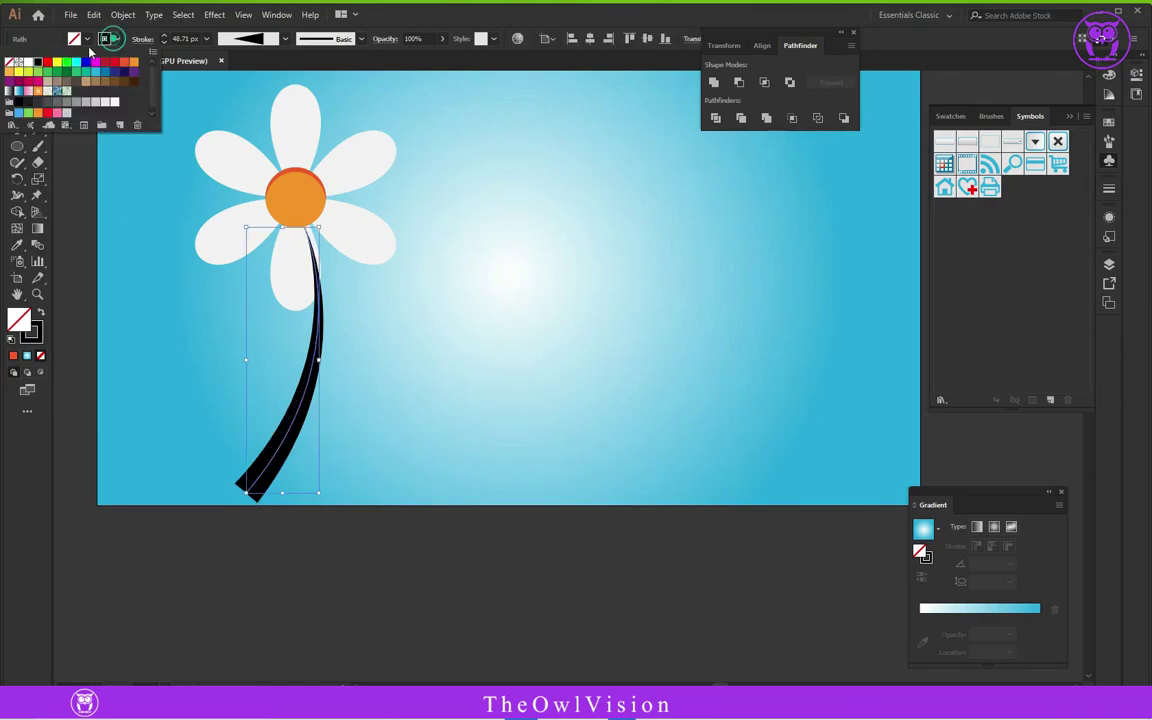
{"action": "left_click", "coordinate": [31, 62]}
{"action": "left_click", "coordinate": [73, 213]}
{"action": "mouse_move", "coordinate": [288, 434]}
{"action": "left_mouse_down"}
{"action": "mouse_move", "coordinate": [277, 431]}
{"action": "mouse_move", "coordinate": [260, 457]}
{"action": "mouse_move", "coordinate": [266, 441]}
{"action": "left_mouse_up"}
{"action": "left_click", "coordinate": [391, 608]}
{"action": "left_click", "coordinate": [350, 580]}
{"action": "left_click_drag", "start_coordinate": [313, 185], "coordinate": [313, 185]}
{"action": "left_click", "coordinate": [335, 400]}
Convert the white stem's stroke into a filled shape with Outline Stroke.
{"action": "left_click", "coordinate": [260, 454]}
{"action": "left_click", "coordinate": [116, 19]}
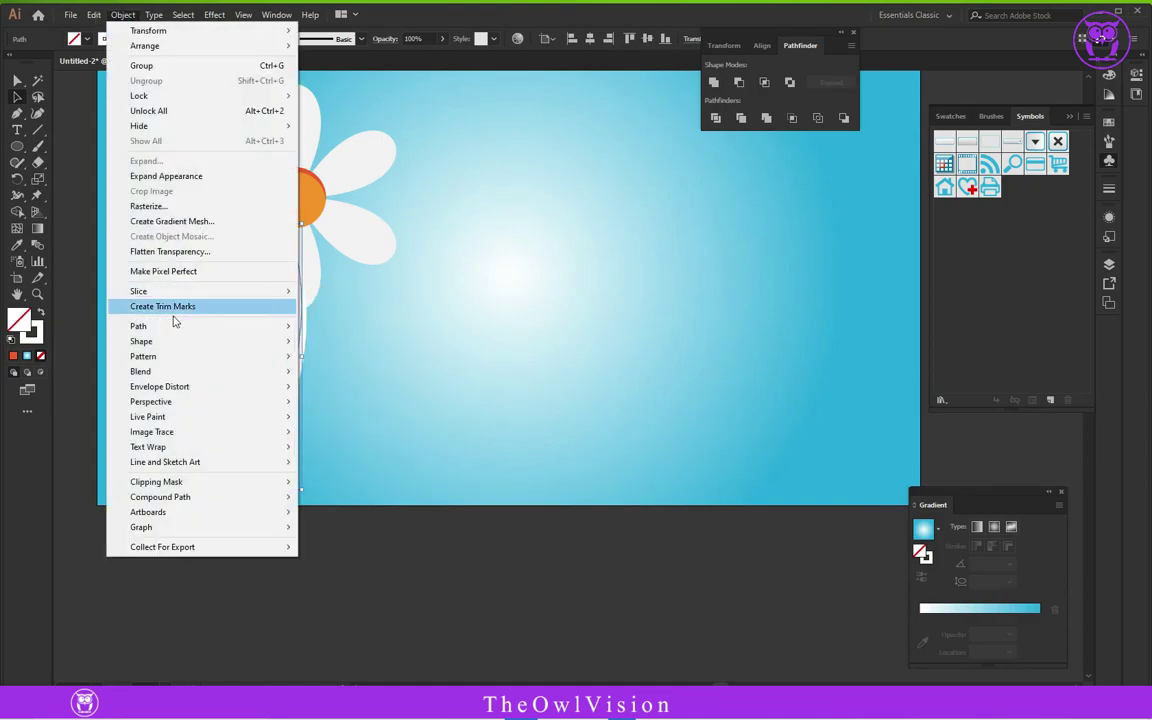
{"action": "mouse_move", "coordinate": [170, 328]}
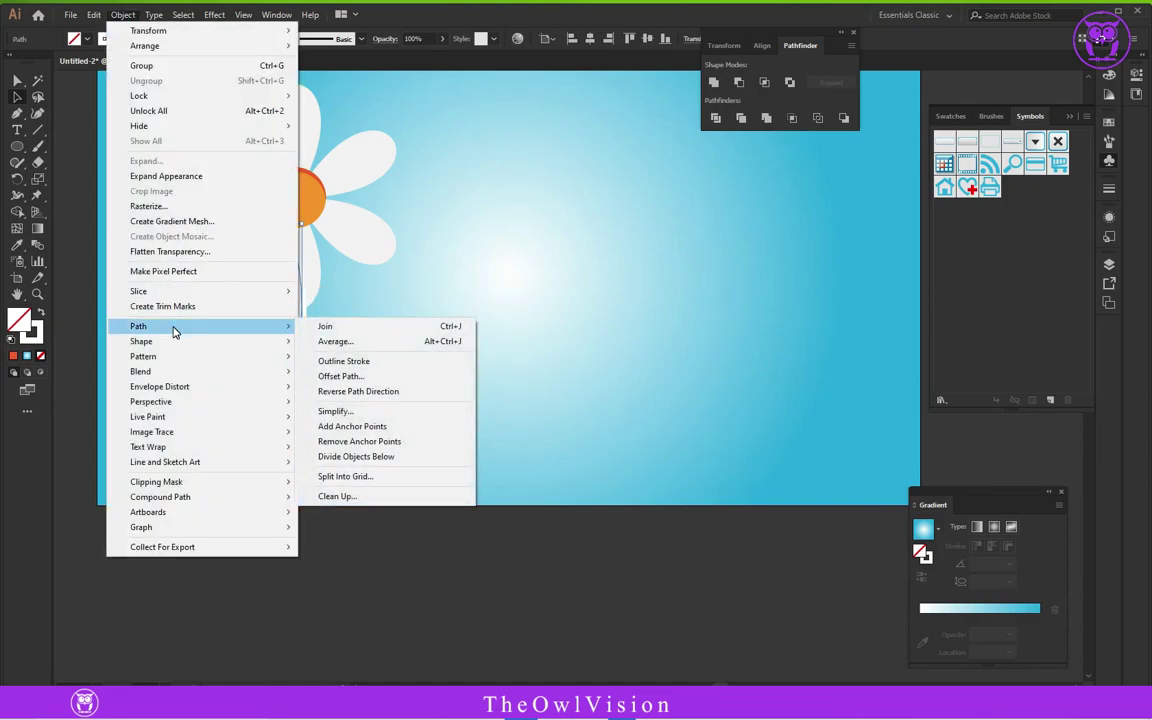
{"action": "left_click", "coordinate": [375, 362]}
{"action": "left_click", "coordinate": [129, 423]}
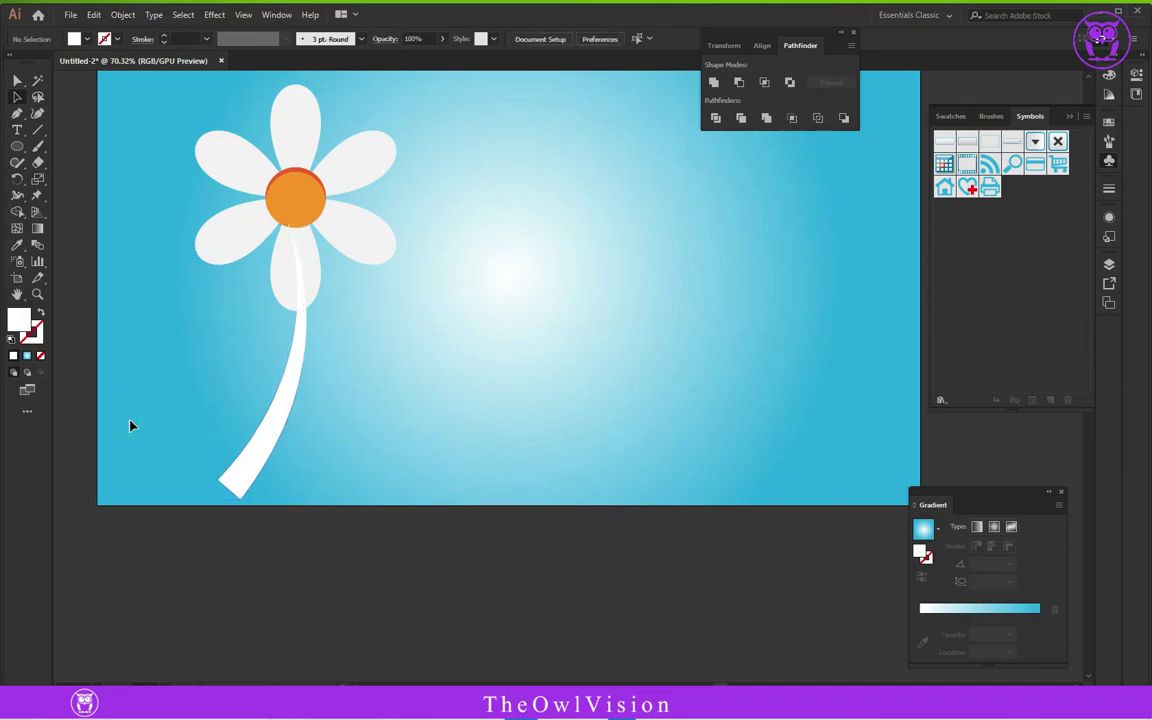
Select the flower with its stem and place a duplicate to its right, slightly lower on the artboard.
{"action": "left_click_drag", "start_coordinate": [119, 123], "coordinate": [590, 416]}
{"action": "left_click", "coordinate": [609, 575]}
{"action": "scroll", "coordinate": [609, 575], "scroll_direction": "up", "scroll_amount": 2}
{"action": "left_click_drag", "start_coordinate": [713, 450], "coordinate": [714, 453]}
{"action": "left_click_drag", "start_coordinate": [614, 351], "coordinate": [493, 371]}
{"action": "left_click", "coordinate": [553, 637]}
Fill the second flower's petals with light green and match its stem to them using the Eyedropper.
{"action": "left_click", "coordinate": [415, 321]}
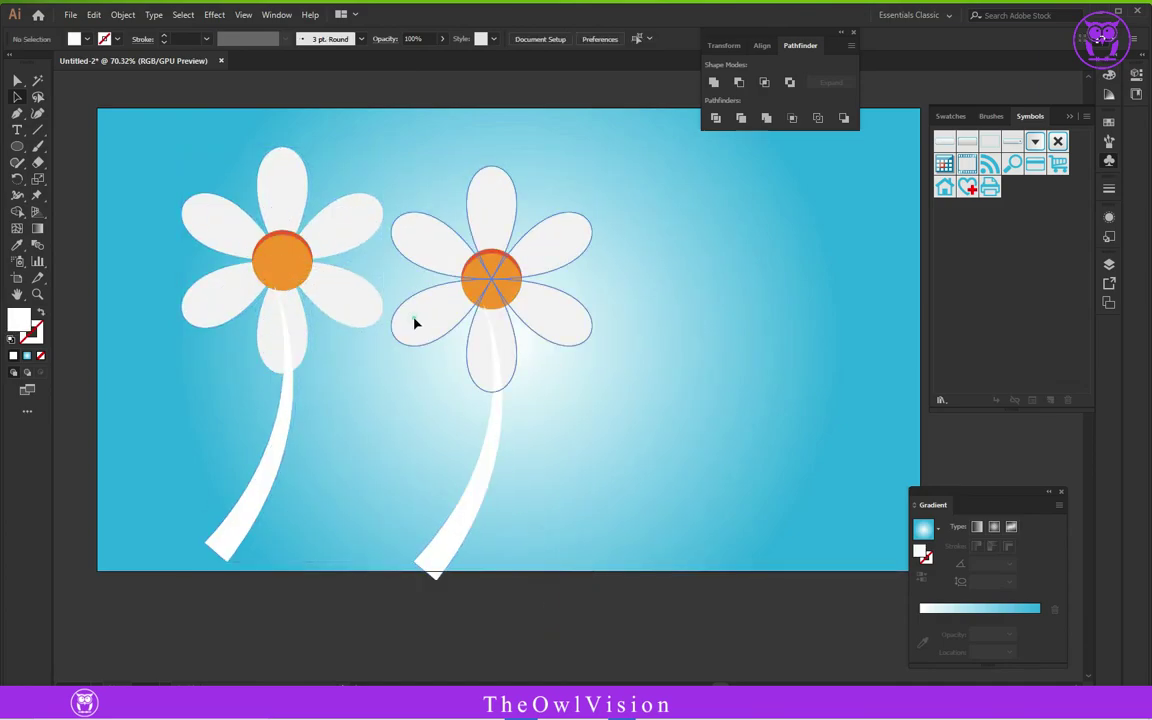
{"action": "left_click", "coordinate": [88, 41]}
{"action": "left_click", "coordinate": [95, 72]}
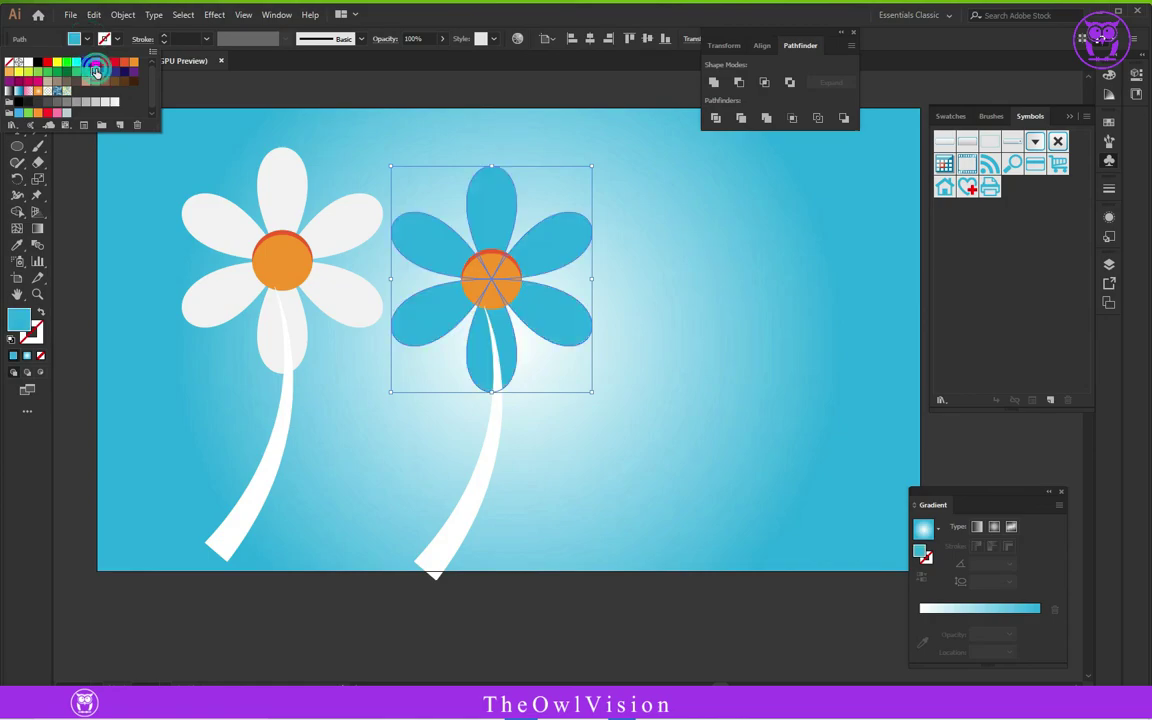
{"action": "left_click", "coordinate": [38, 72]}
{"action": "left_click", "coordinate": [489, 465]}
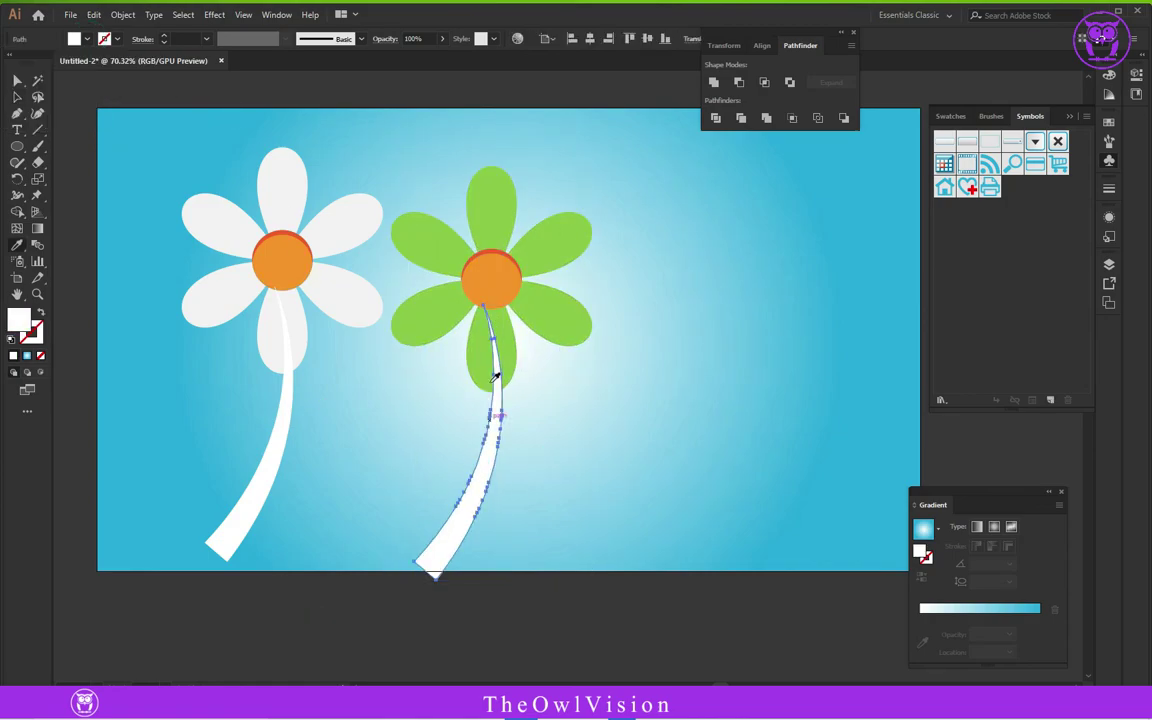
{"action": "key", "text": "i"}
{"action": "left_click", "coordinate": [492, 365]}
Duplicate the green flower to the right and recolour the copy's petals and stem crimson, sampling the petals for the stem.
{"action": "left_click_drag", "start_coordinate": [560, 600], "coordinate": [440, 260]}
{"action": "left_click_drag", "start_coordinate": [481, 468], "coordinate": [710, 458]}
{"action": "left_click", "coordinate": [720, 350]}
{"action": "left_click", "coordinate": [88, 40]}
{"action": "left_click", "coordinate": [29, 83]}
{"action": "left_click", "coordinate": [704, 480]}
{"action": "key", "text": "i"}
{"action": "left_click", "coordinate": [720, 350]}
{"action": "left_click", "coordinate": [14, 95]}
Group the flower artwork and change the stacking order so that the stems sit behind the petals.
{"action": "right_click", "coordinate": [763, 303]}
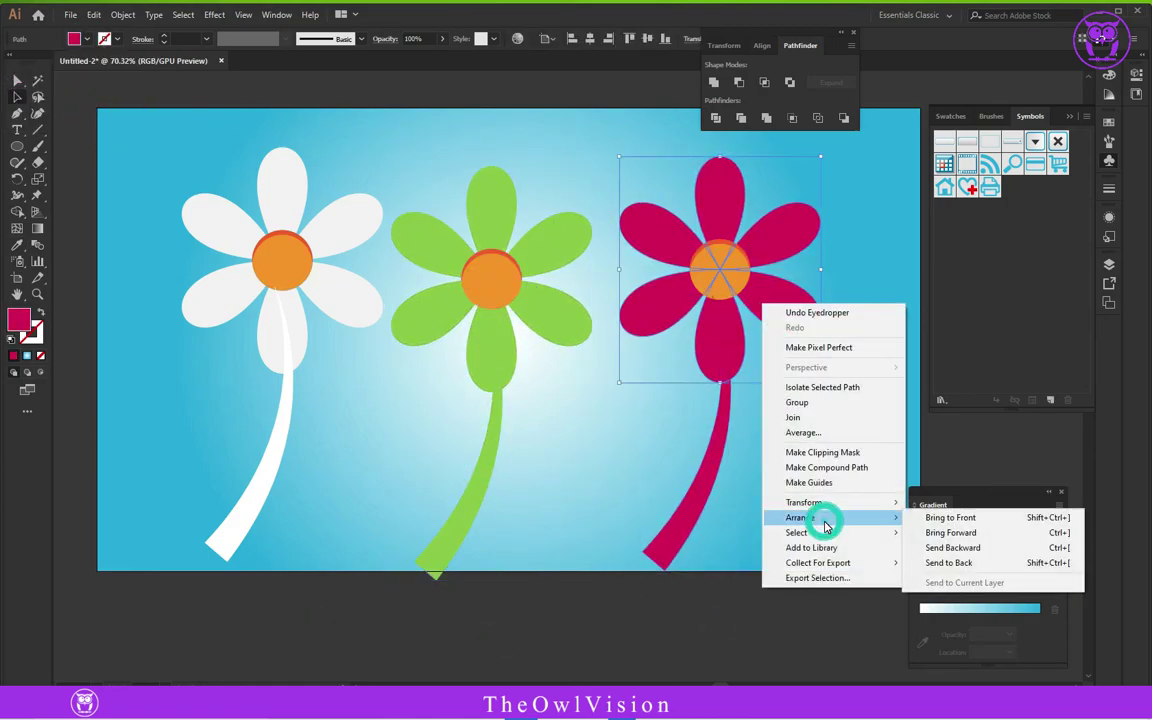
{"action": "key", "text": "ctrl+g"}
{"action": "right_click", "coordinate": [725, 270]}
{"action": "left_click", "coordinate": [915, 418]}
{"action": "left_click", "coordinate": [828, 617]}
{"action": "key", "text": "ctrl+g"}
{"action": "left_click_drag", "start_coordinate": [190, 159], "coordinate": [303, 242]}
{"action": "right_click", "coordinate": [484, 186]}
{"action": "left_click", "coordinate": [669, 334]}
Scale down all three flowers together and position them around the middle of the artboard.
{"action": "scroll", "coordinate": [765, 505], "scroll_direction": "up", "scroll_amount": 1}
{"action": "left_click_drag", "start_coordinate": [150, 160], "coordinate": [765, 505]}
{"action": "left_click_drag", "start_coordinate": [821, 613], "coordinate": [711, 540]}
{"action": "left_click_drag", "start_coordinate": [439, 290], "coordinate": [505, 334]}
{"action": "left_click", "coordinate": [460, 118]}
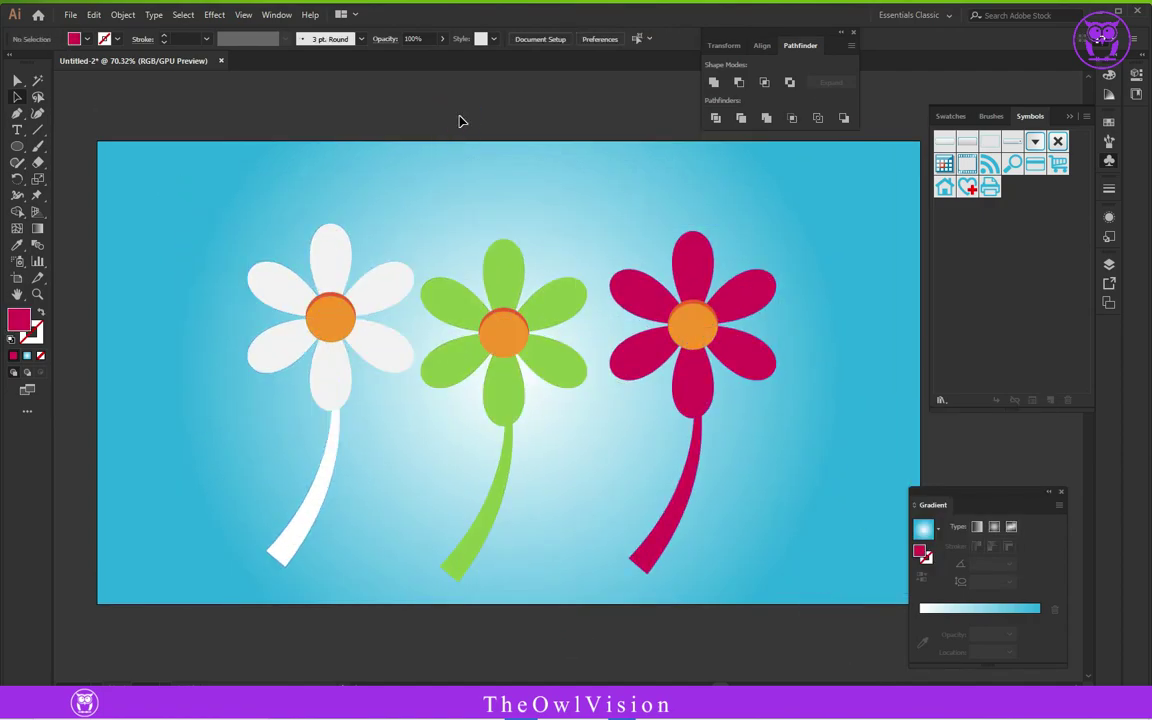
Export the artwork with Save for Web as a 2000 px wide JPEG named Untitled-2 in the Documents folder.
{"action": "left_click_drag", "start_coordinate": [719, 684], "coordinate": [722, 684]}
{"action": "left_click", "coordinate": [70, 15]}
{"action": "left_click", "coordinate": [325, 286]}
{"action": "double_click", "coordinate": [980, 222]}
{"action": "type", "text": "3000"}
{"action": "left_click", "coordinate": [962, 650]}
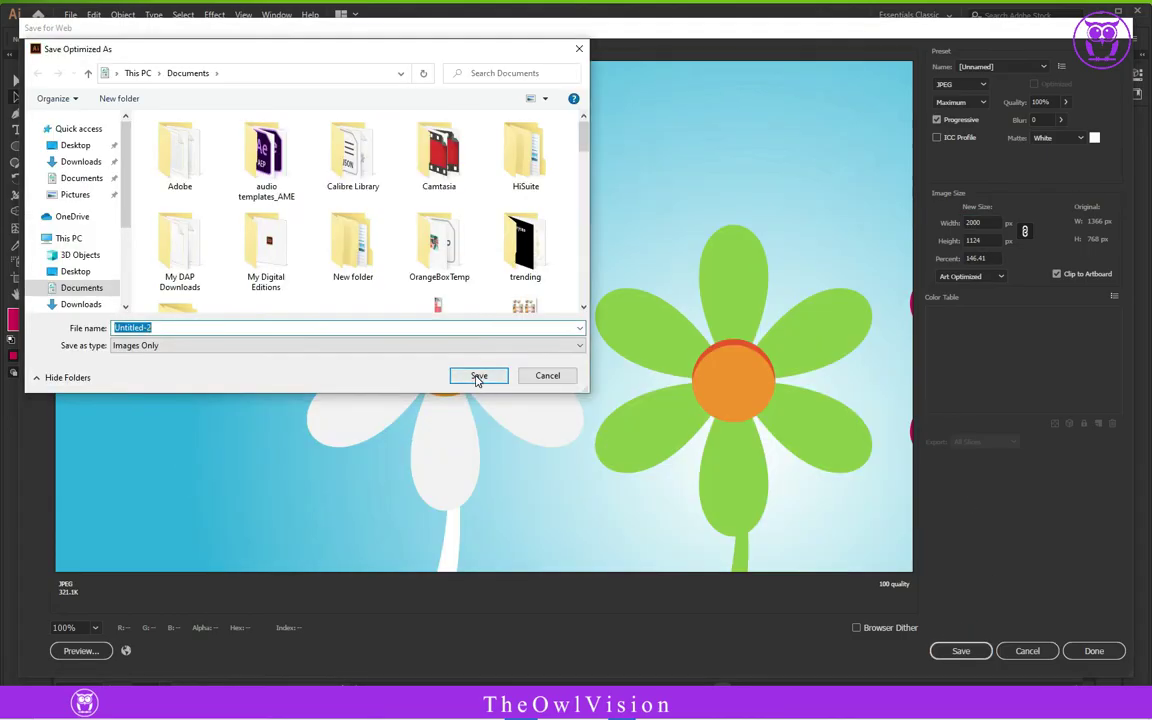
{"action": "left_click", "coordinate": [487, 380]}
Close the flower illustration document.
{"action": "left_click", "coordinate": [221, 60]}
{"action": "left_click", "coordinate": [643, 370]}
{"action": "left_click", "coordinate": [989, 704]}
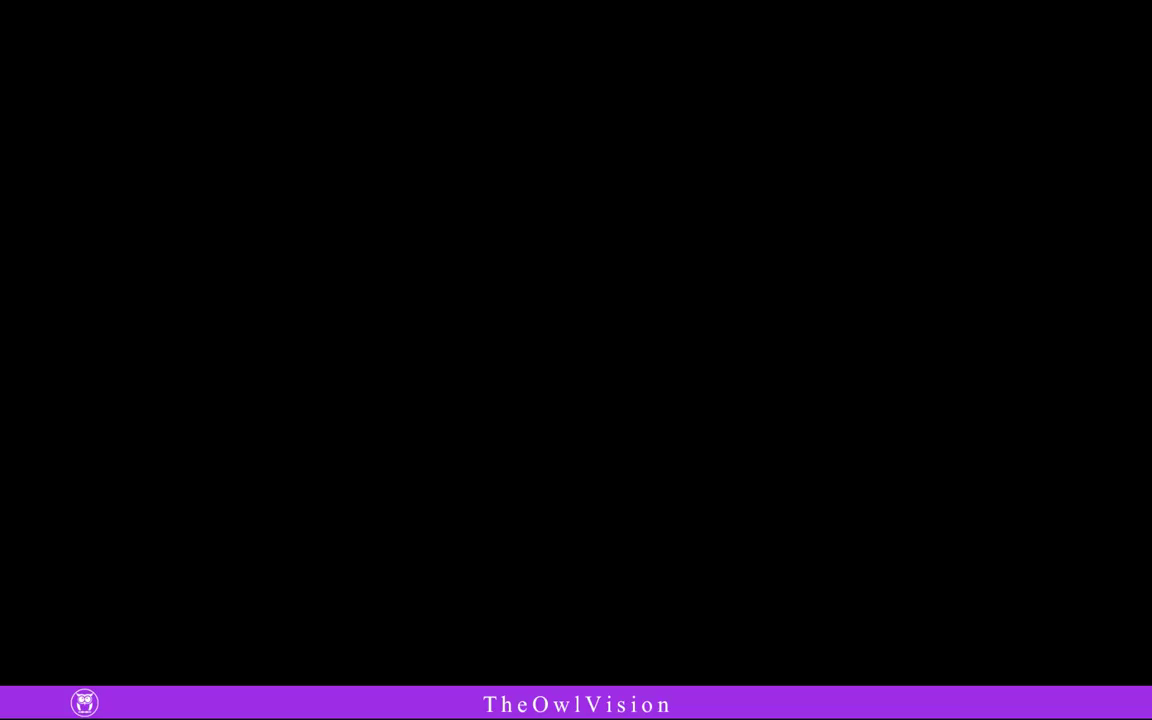